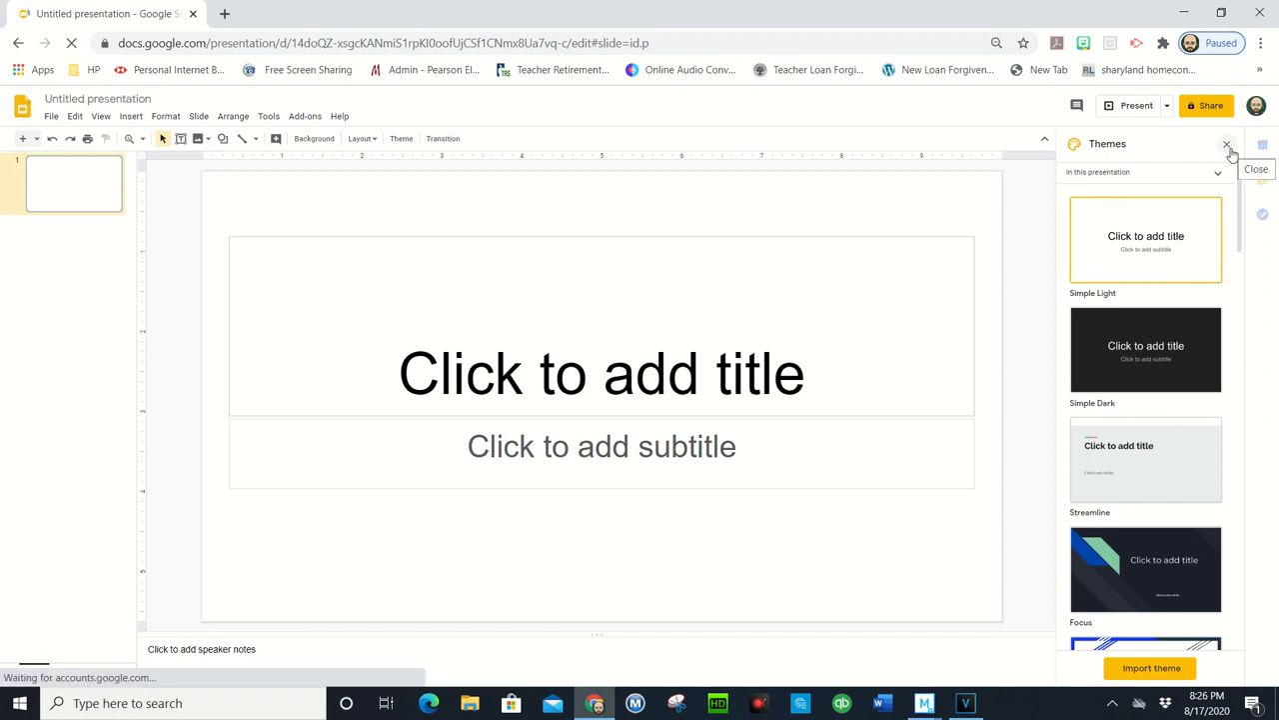
# - Dismiss the theme choices and set the presentation's page size to a custom 800 × 200 pixels
pyautogui.click(1228, 147)
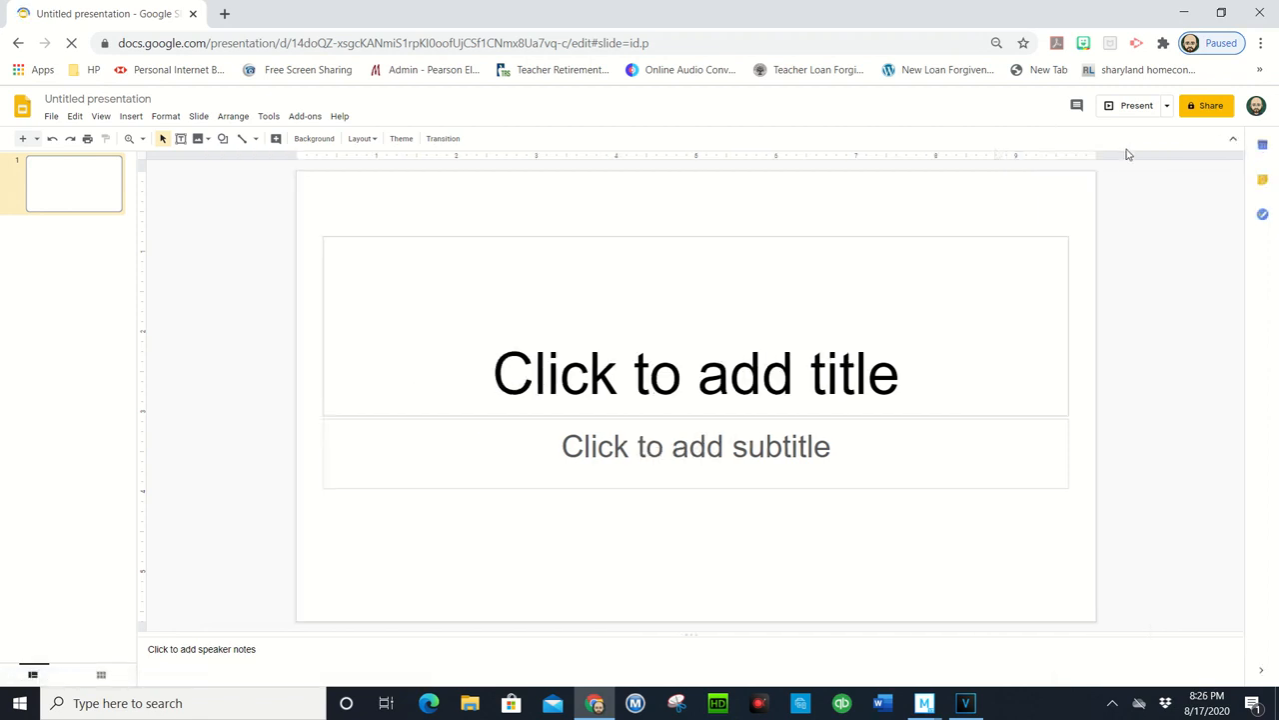
pyautogui.click(50, 118)
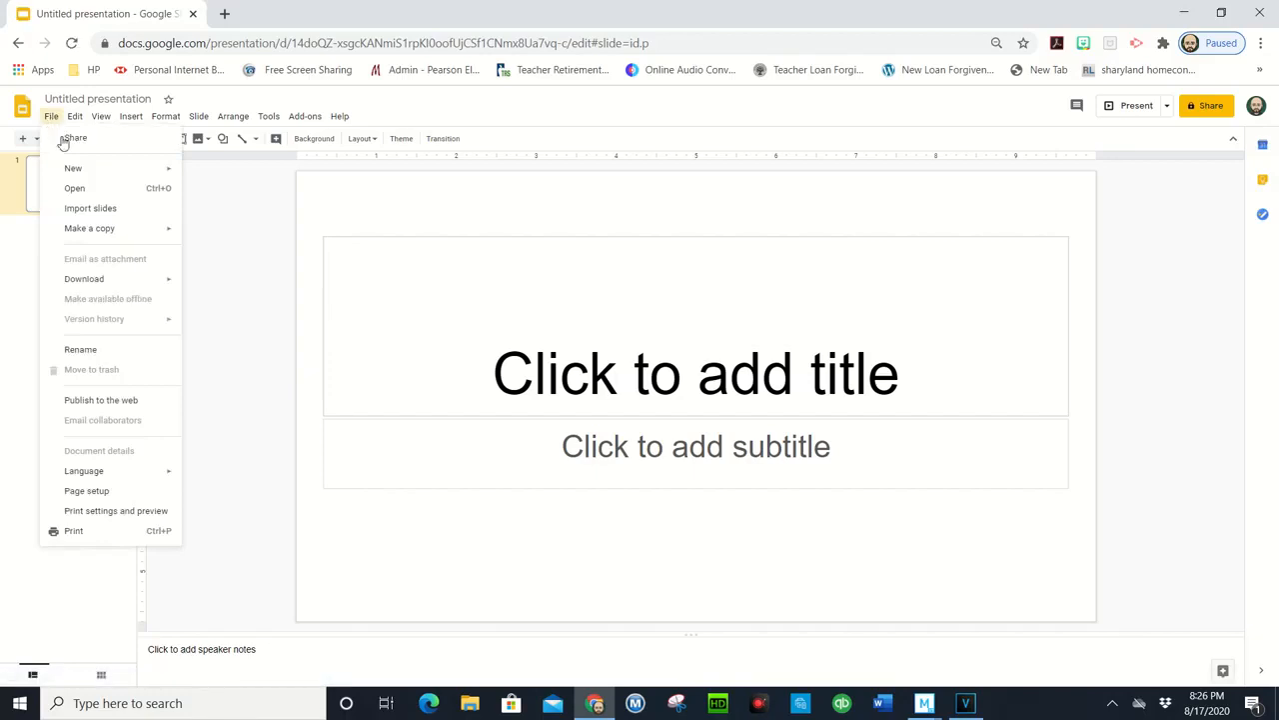
pyautogui.click(85, 491)
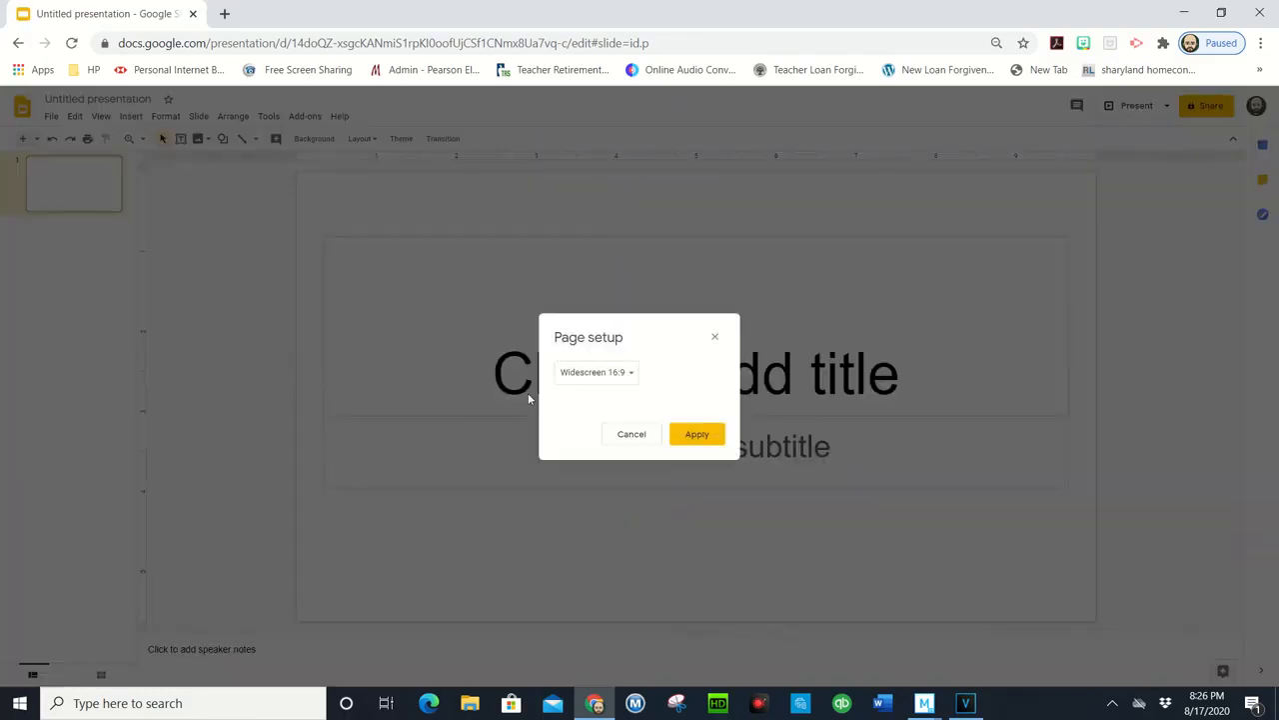
pyautogui.click(619, 378)
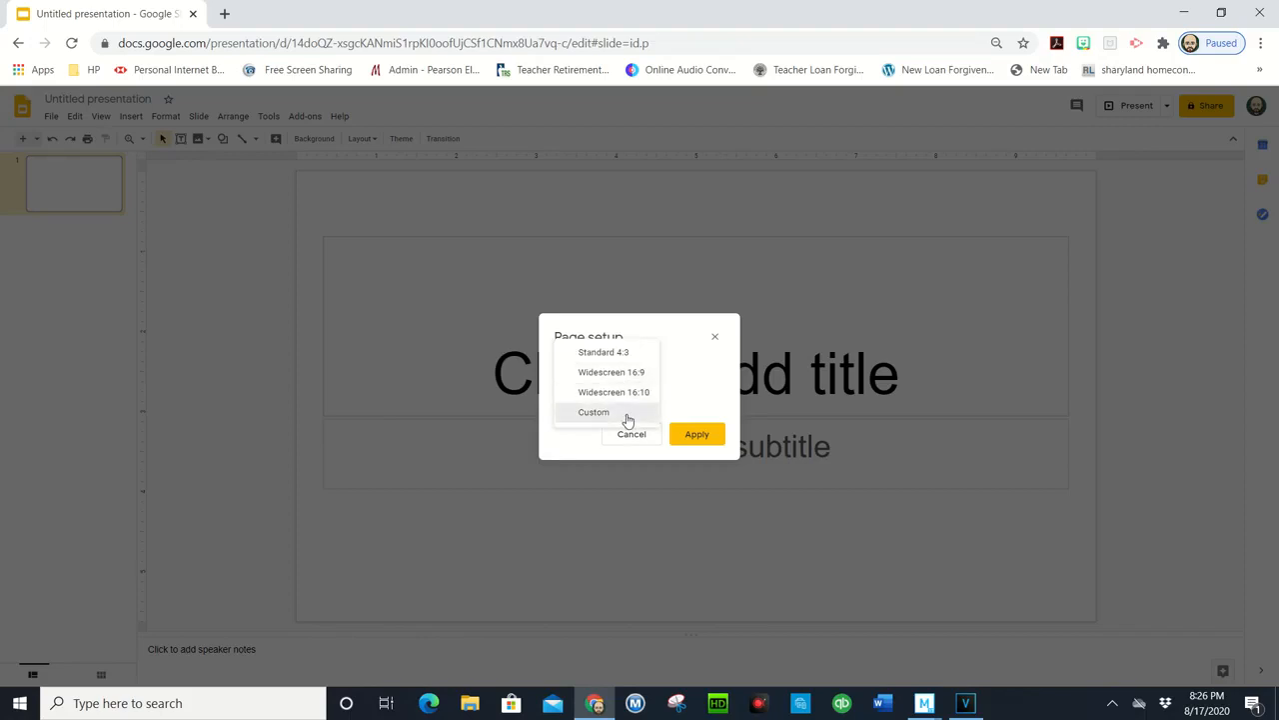
pyautogui.click(620, 413)
pyautogui.click(695, 415)
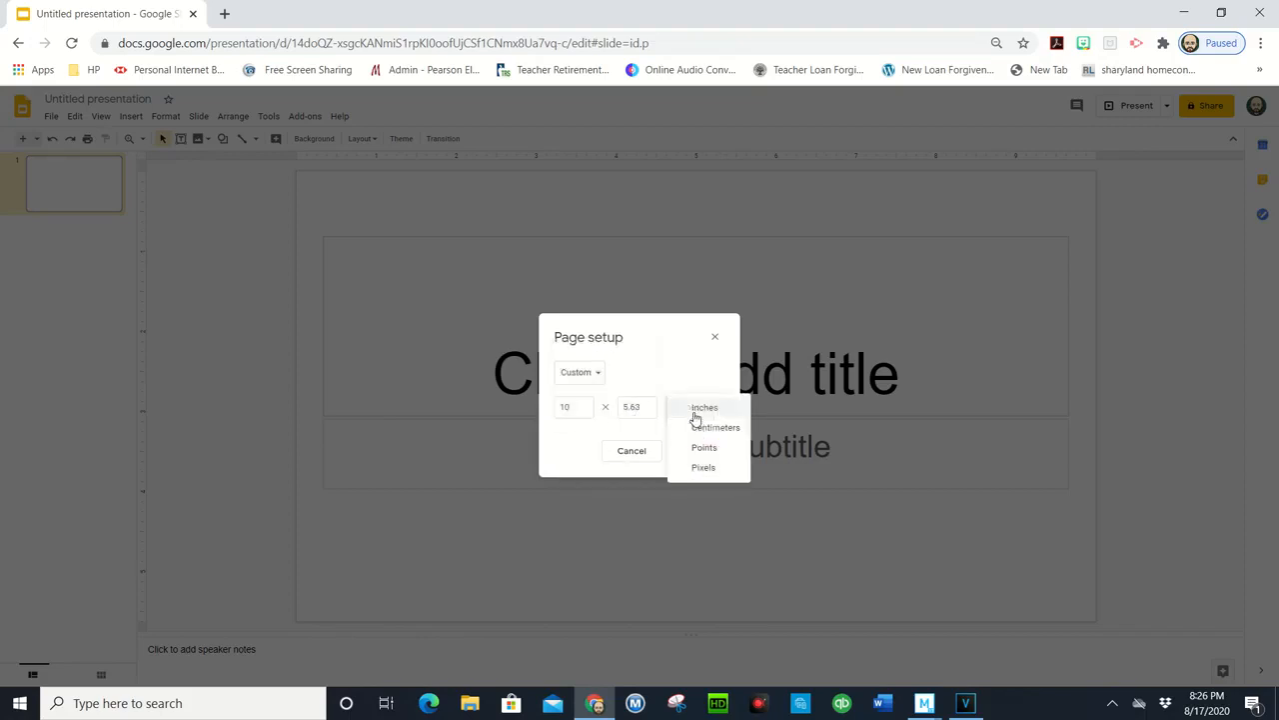
pyautogui.click(705, 466)
pyautogui.moveTo(594, 407); pyautogui.dragTo(545, 413)
pyautogui.write('800')
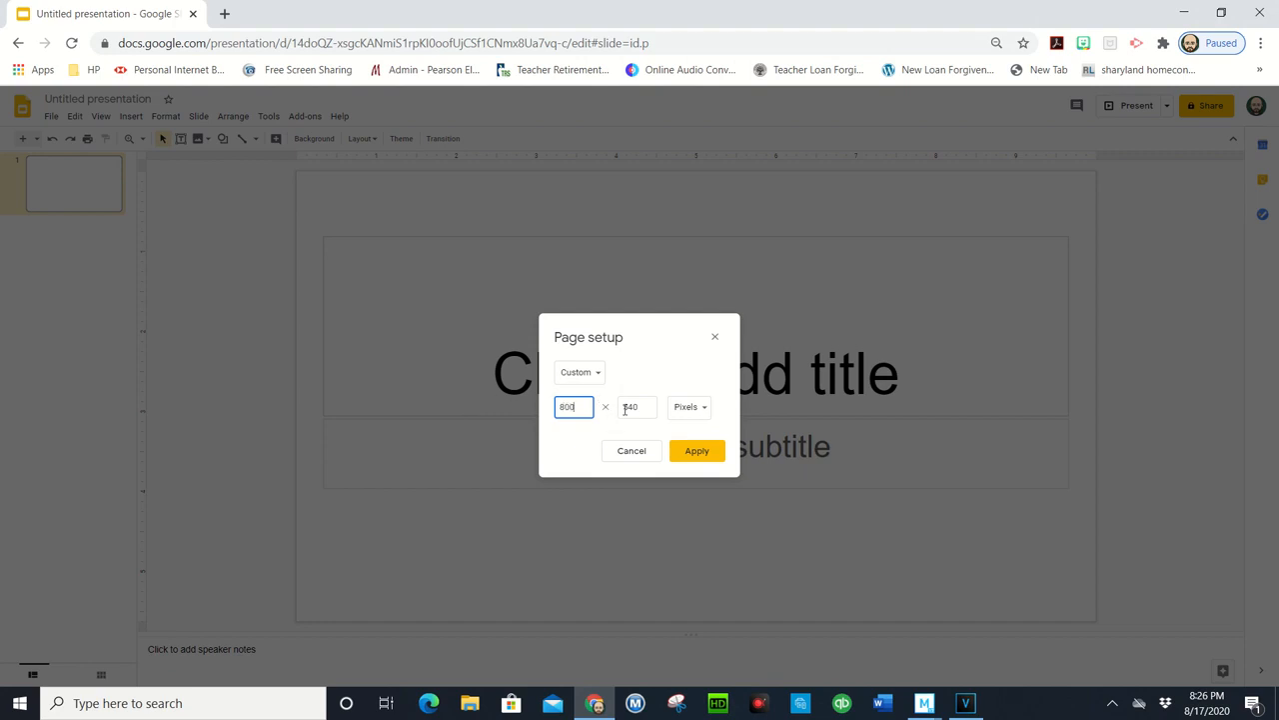
pyautogui.moveTo(652, 414); pyautogui.dragTo(624, 409)
pyautogui.write('2')
pyautogui.write('00')
pyautogui.click(720, 446)
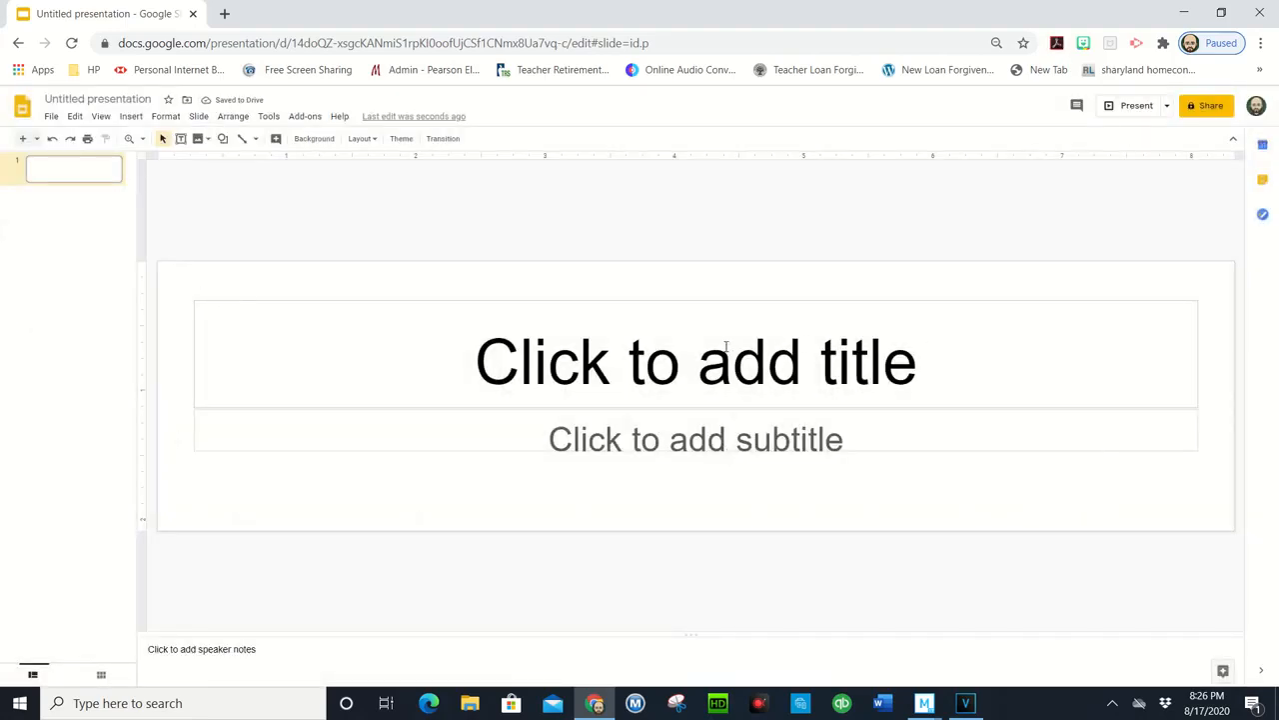
# - Delete the title and subtitle placeholders from the slide
pyautogui.click(715, 304)
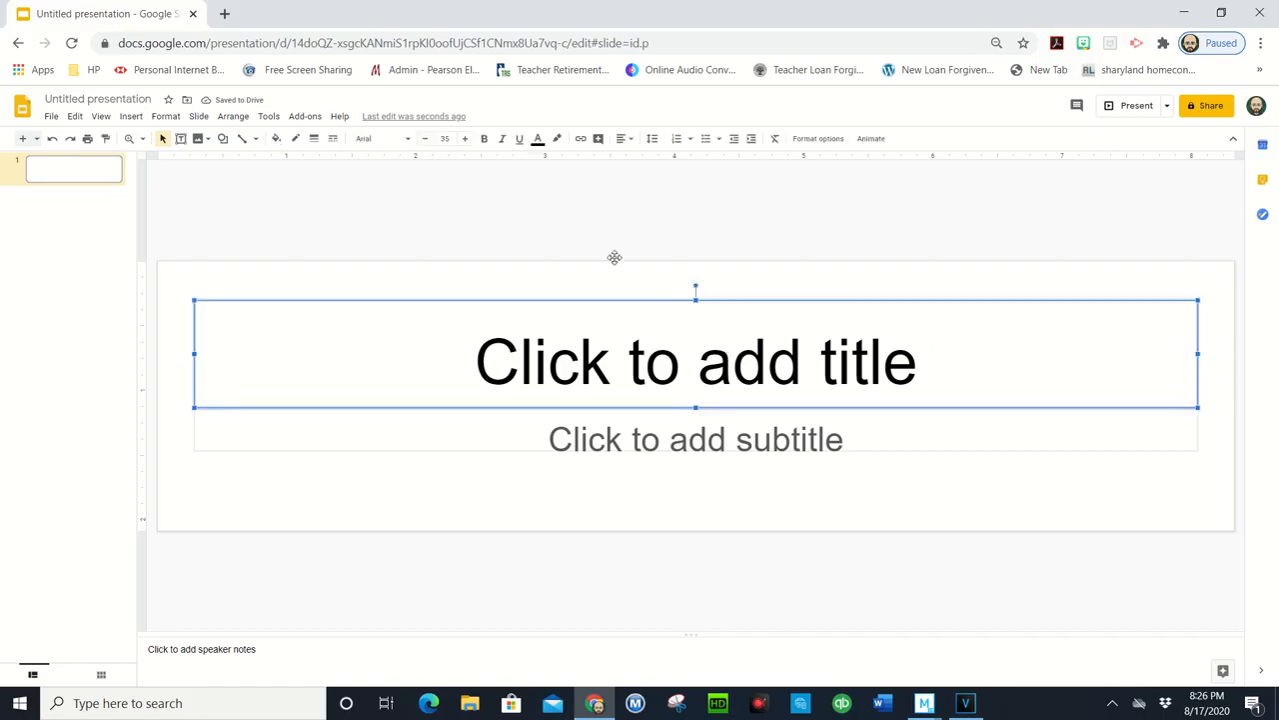
pyautogui.press('Delete')
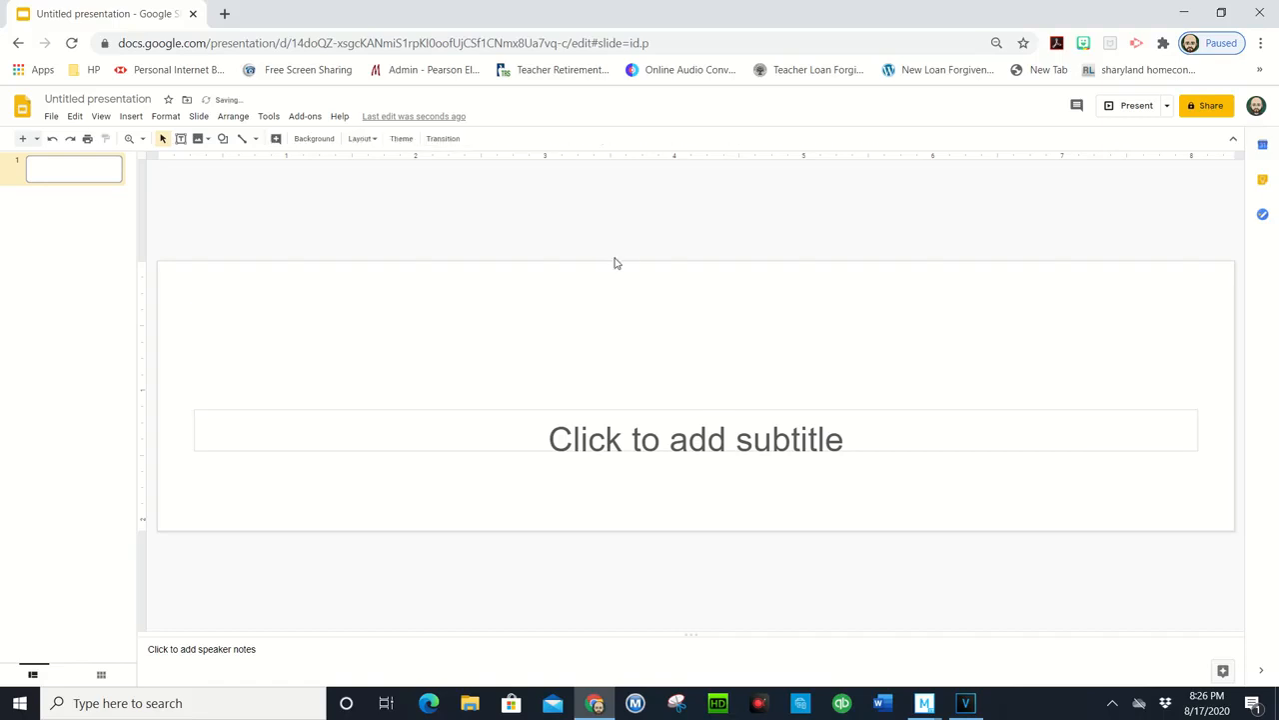
pyautogui.click(763, 410)
pyautogui.press('Delete')
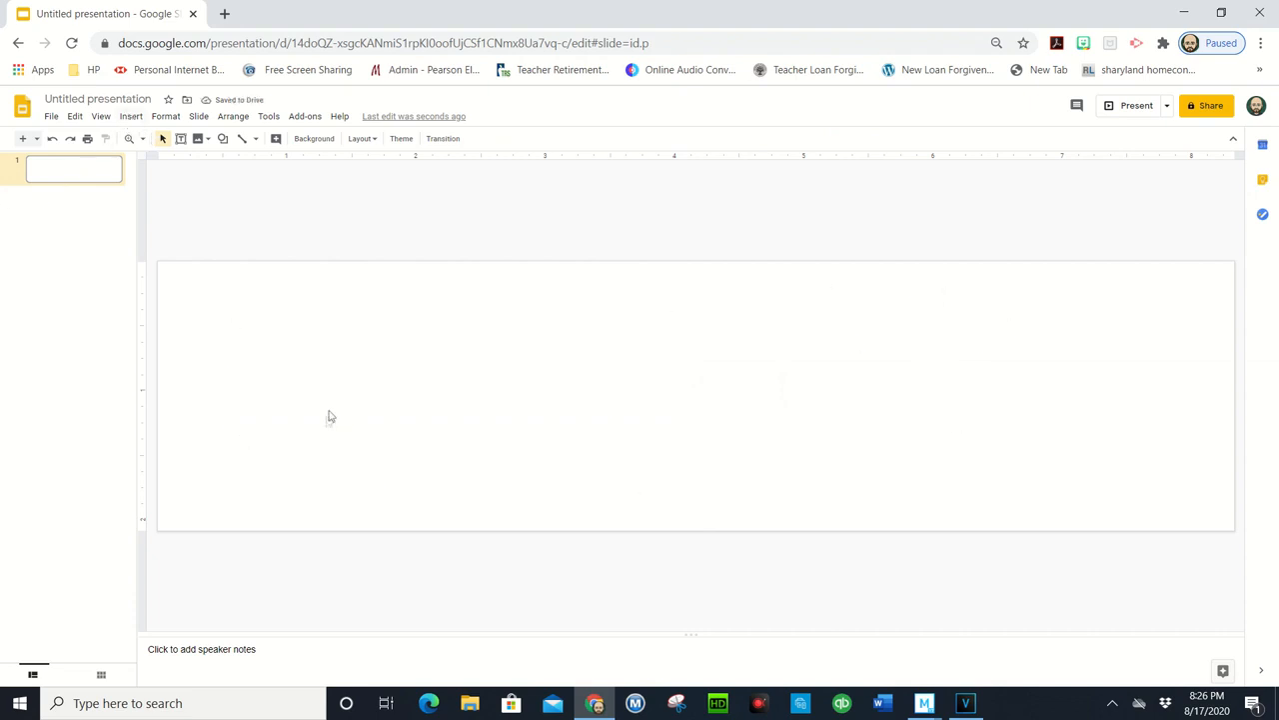
# - Search the web for images of "wall and floor background" to insert
pyautogui.click(130, 117)
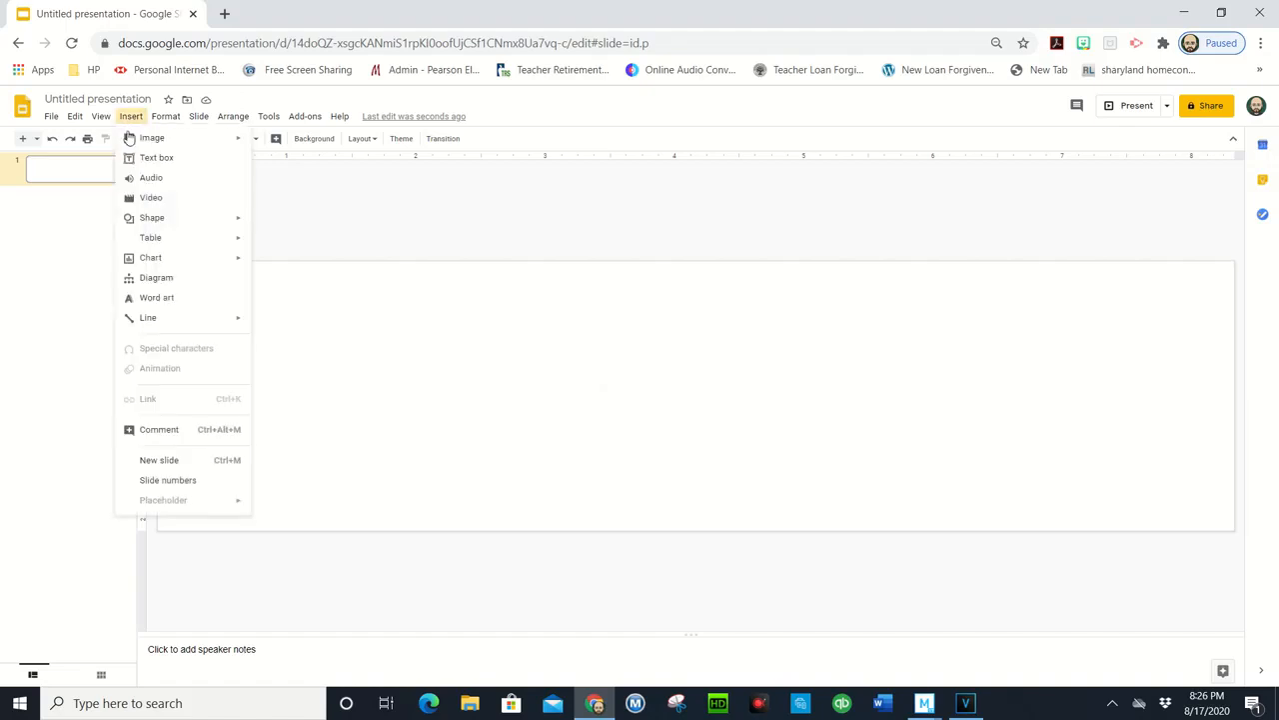
pyautogui.moveTo(230, 138)
pyautogui.click(309, 161)
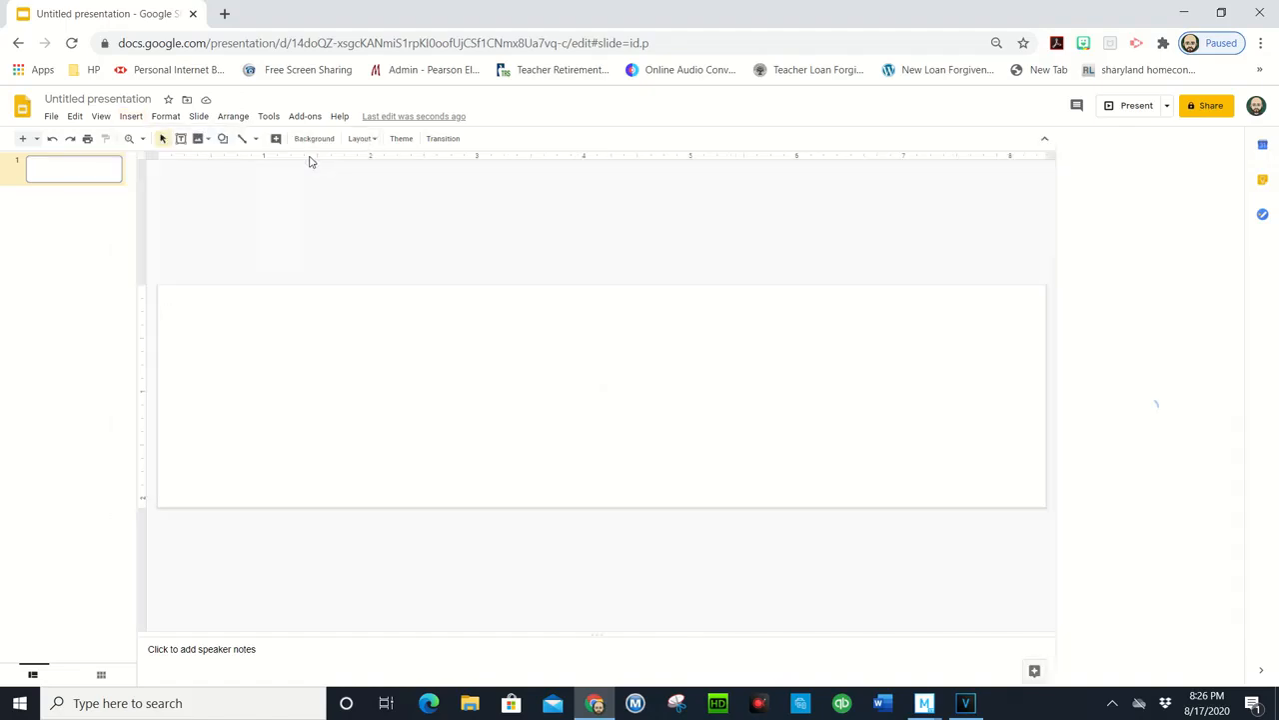
pyautogui.write('wall')
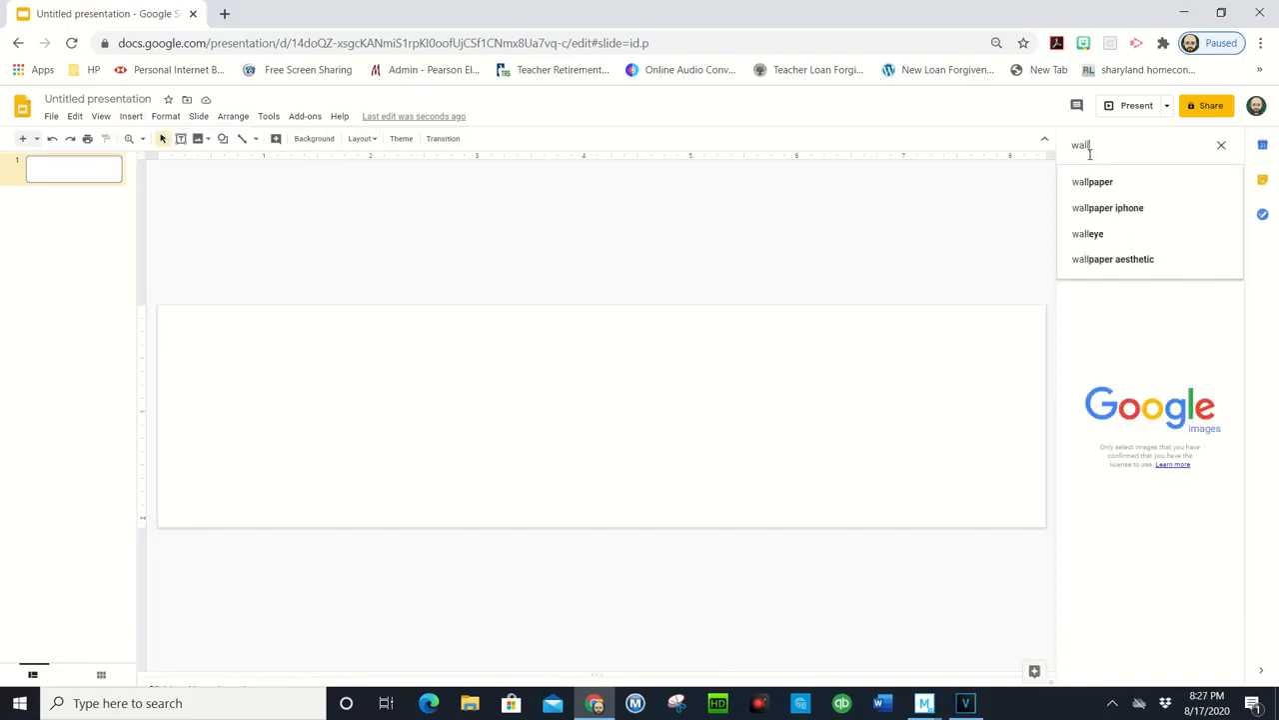
pyautogui.write(' and floor backgroun')
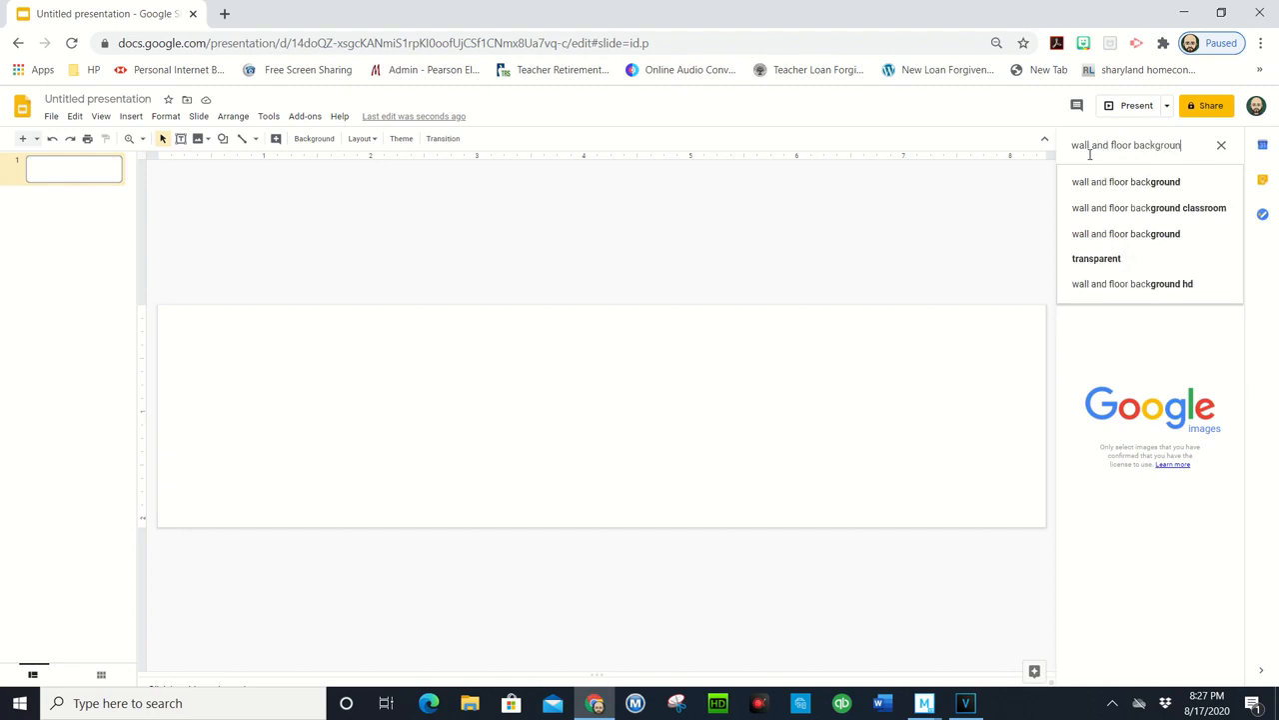
pyautogui.write('d\\')
pyautogui.press('Return')
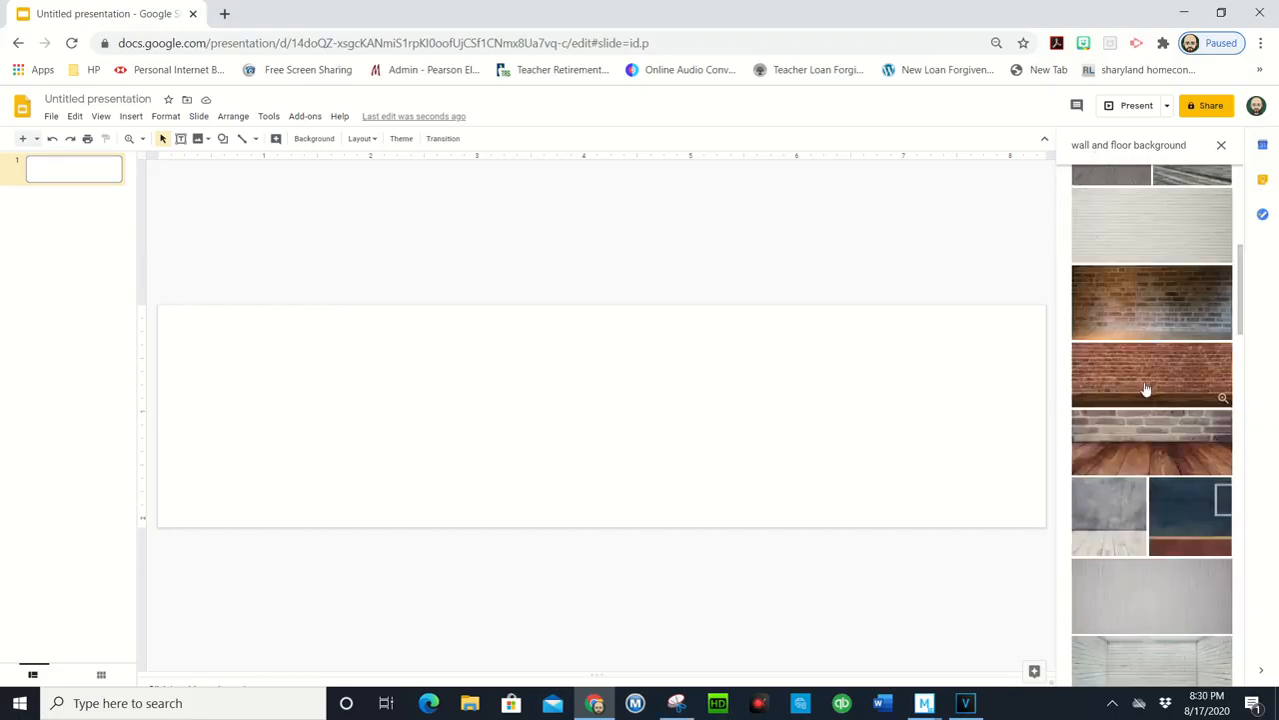
# - Insert the red brick wall image with the dark wood floor and fit it to the left half of the slide at full height
pyautogui.click(1147, 389)
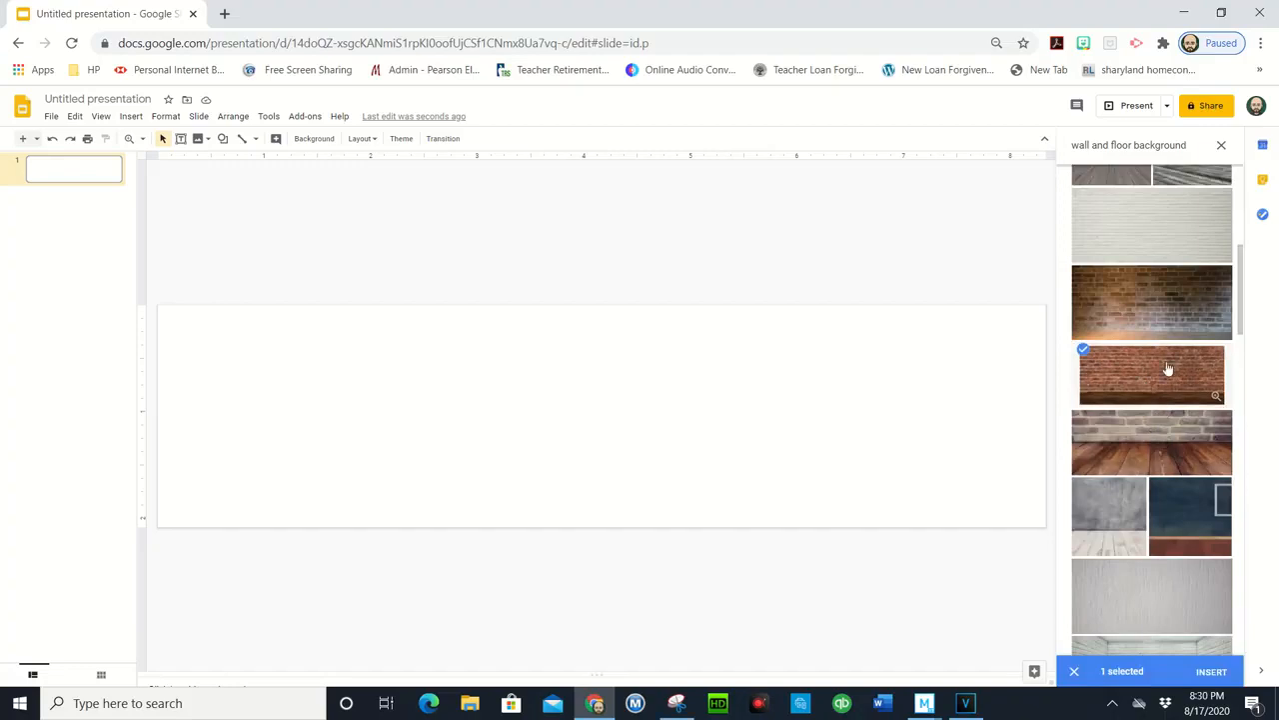
pyautogui.click(1211, 671)
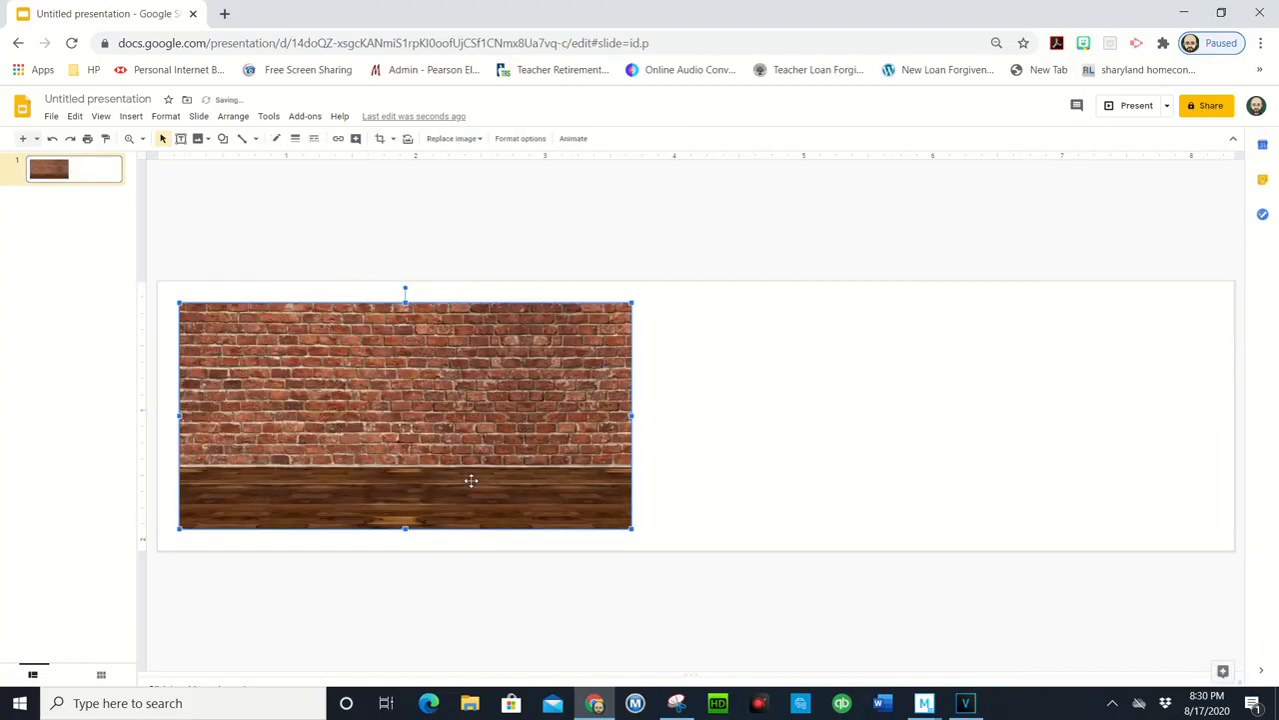
pyautogui.moveTo(468, 476); pyautogui.dragTo(447, 455)
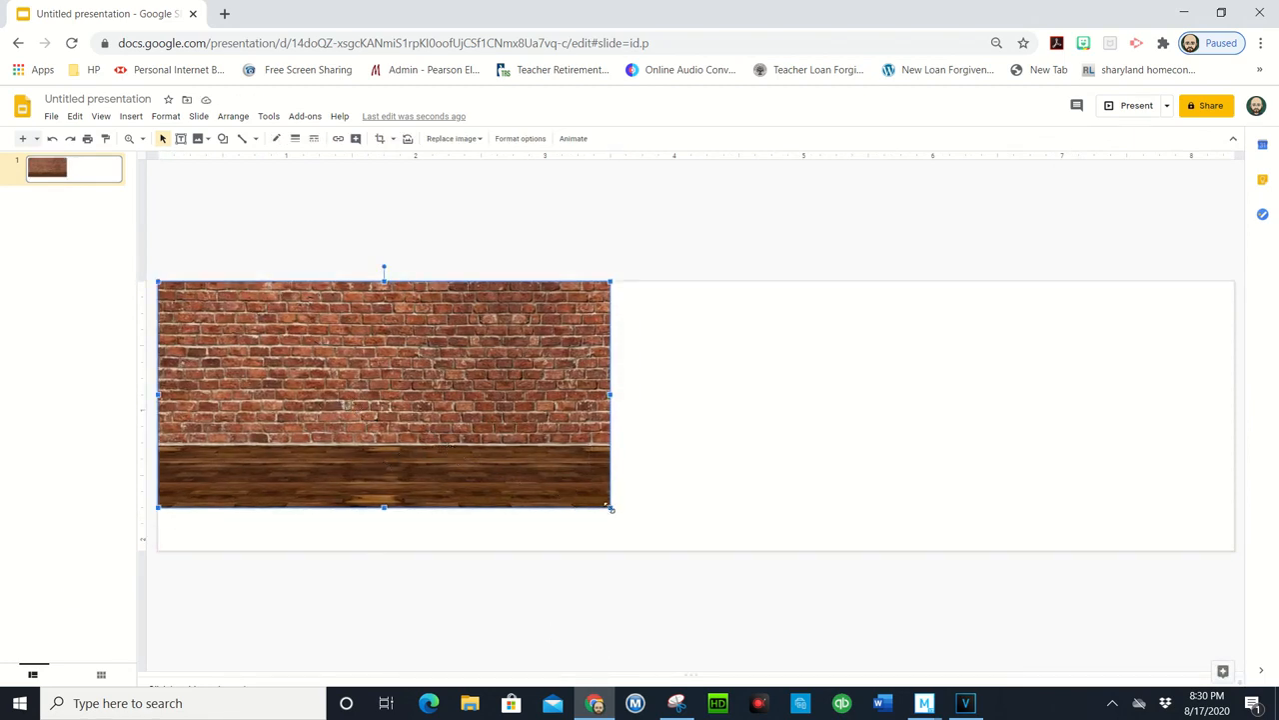
pyautogui.moveTo(629, 518); pyautogui.dragTo(685, 548)
# - Duplicate the brick wall image and place the copy over the empty right half of the slide
pyautogui.rightClick(662, 443)
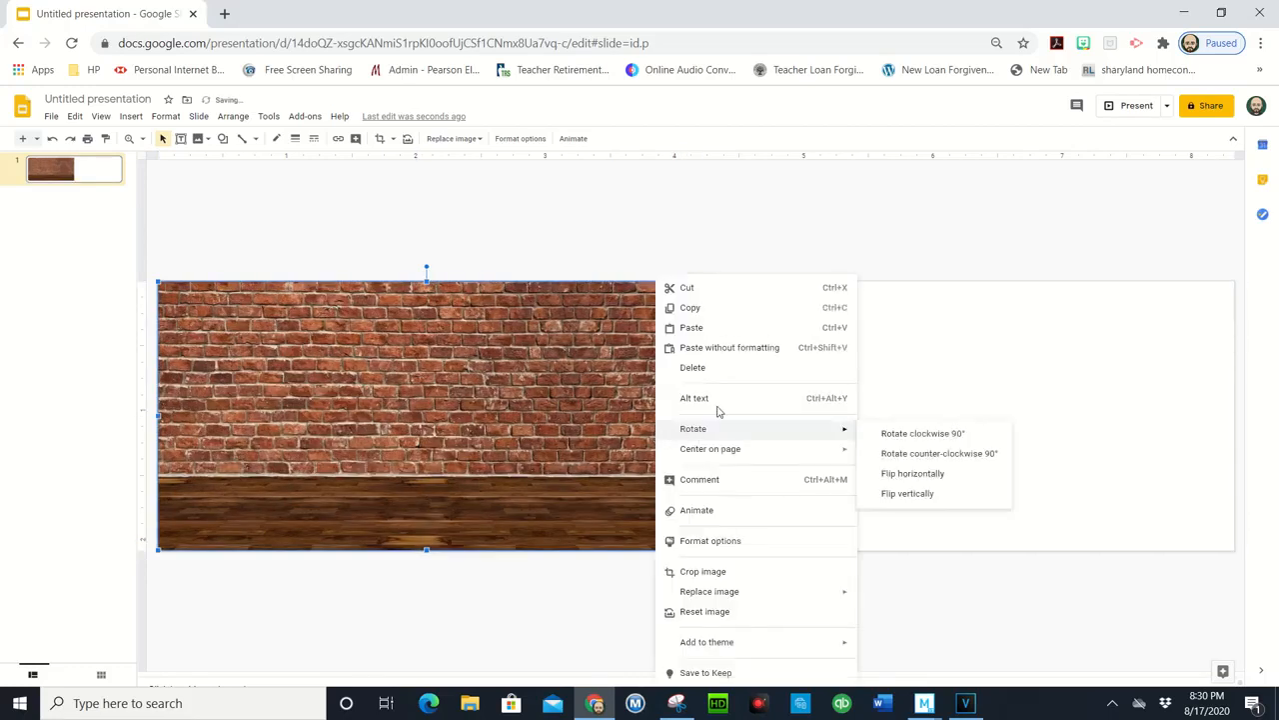
pyautogui.click(723, 312)
pyautogui.rightClick(787, 337)
pyautogui.click(826, 389)
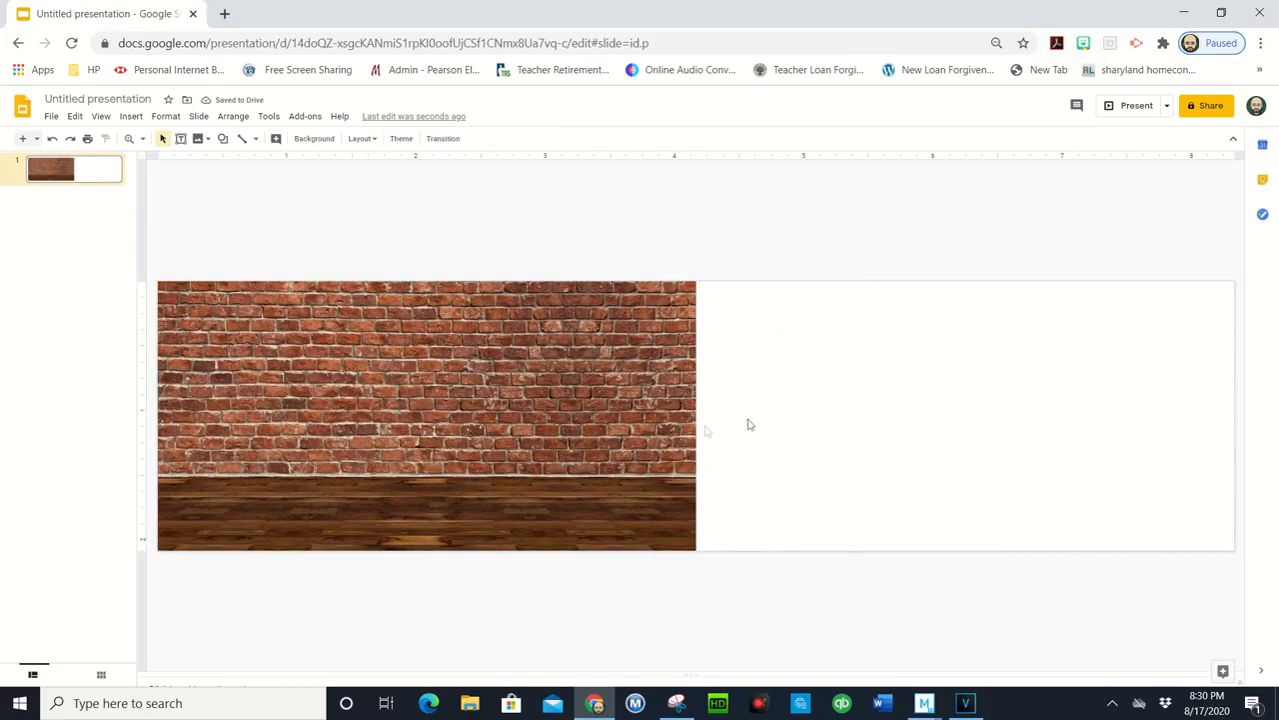
pyautogui.moveTo(585, 453); pyautogui.dragTo(1102, 433)
pyautogui.click(819, 206)
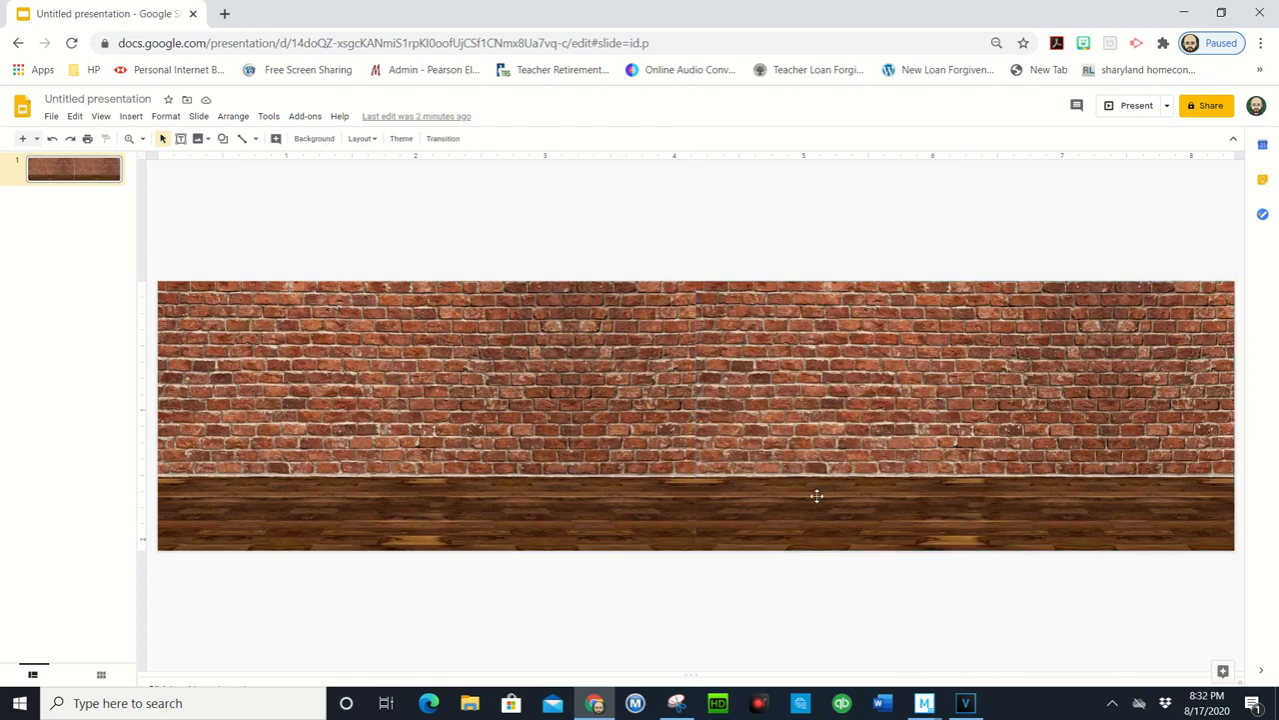
# - Search the web for images of "bulletin board transparent" to insert
pyautogui.click(131, 117)
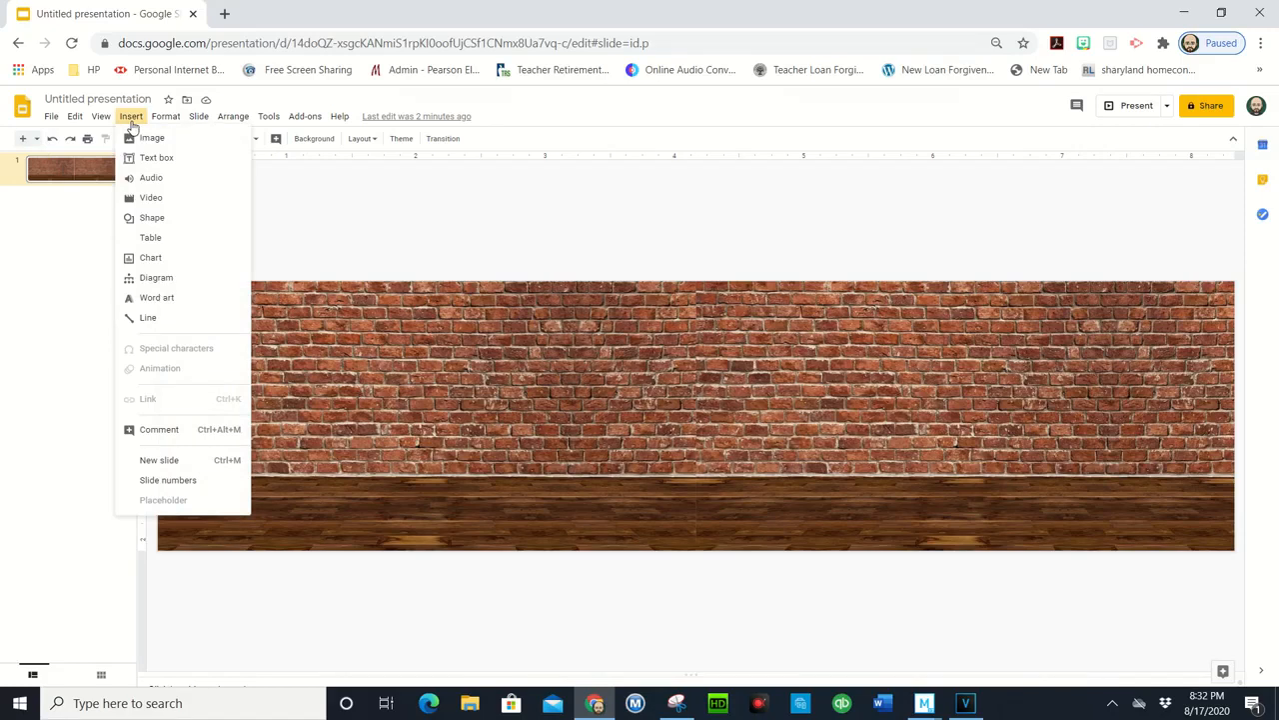
pyautogui.moveTo(145, 139)
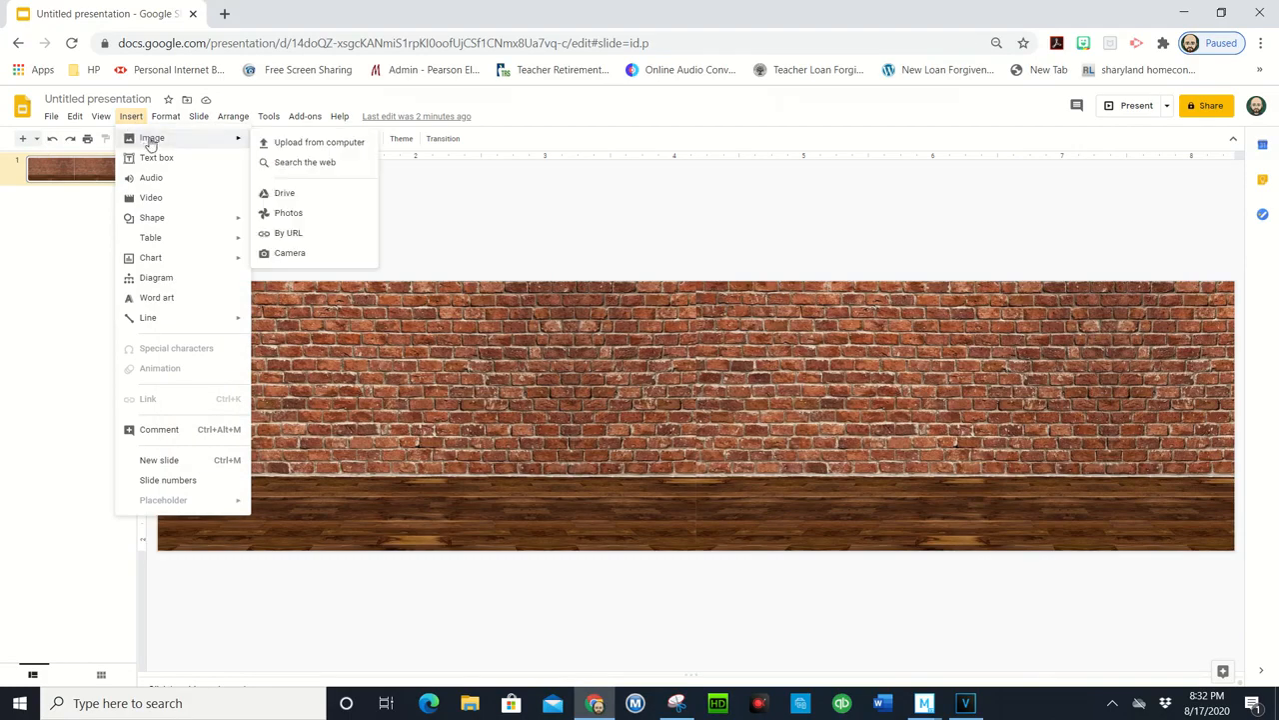
pyautogui.click(314, 163)
pyautogui.moveTo(1205, 146); pyautogui.dragTo(1019, 143)
pyautogui.write('bulletin board transp')
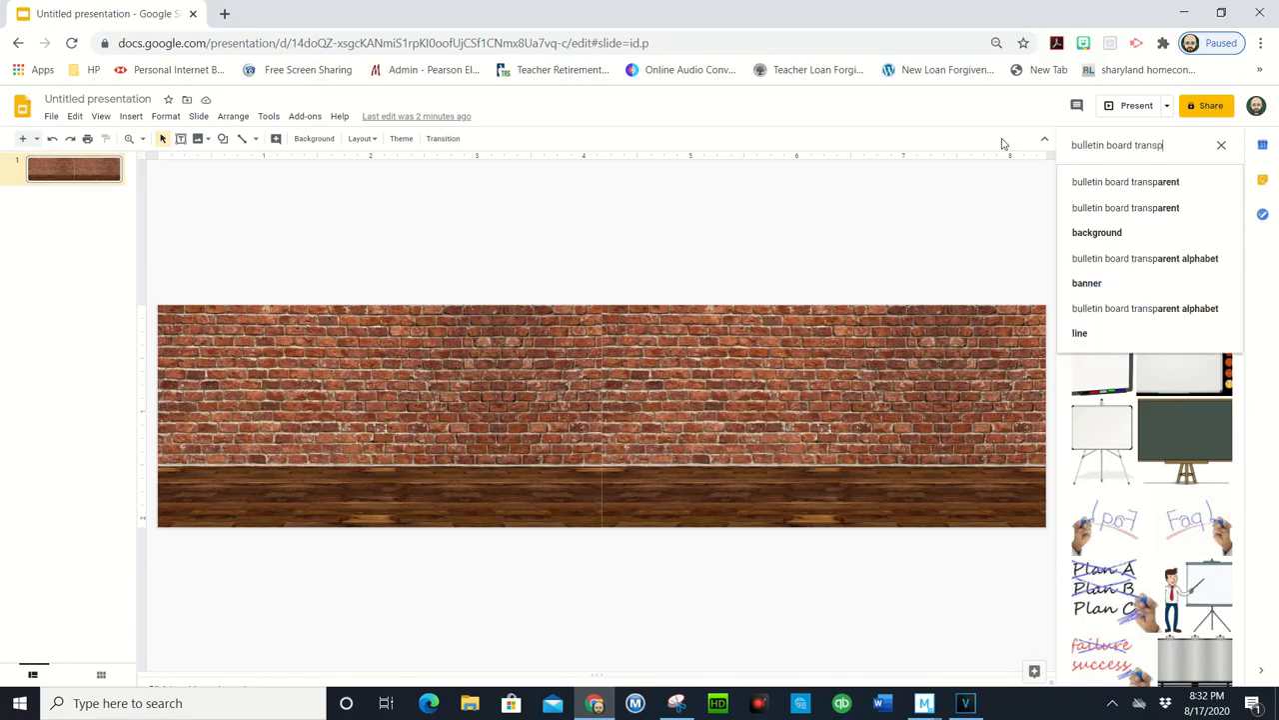
pyautogui.write('arent')
pyautogui.press('Return')
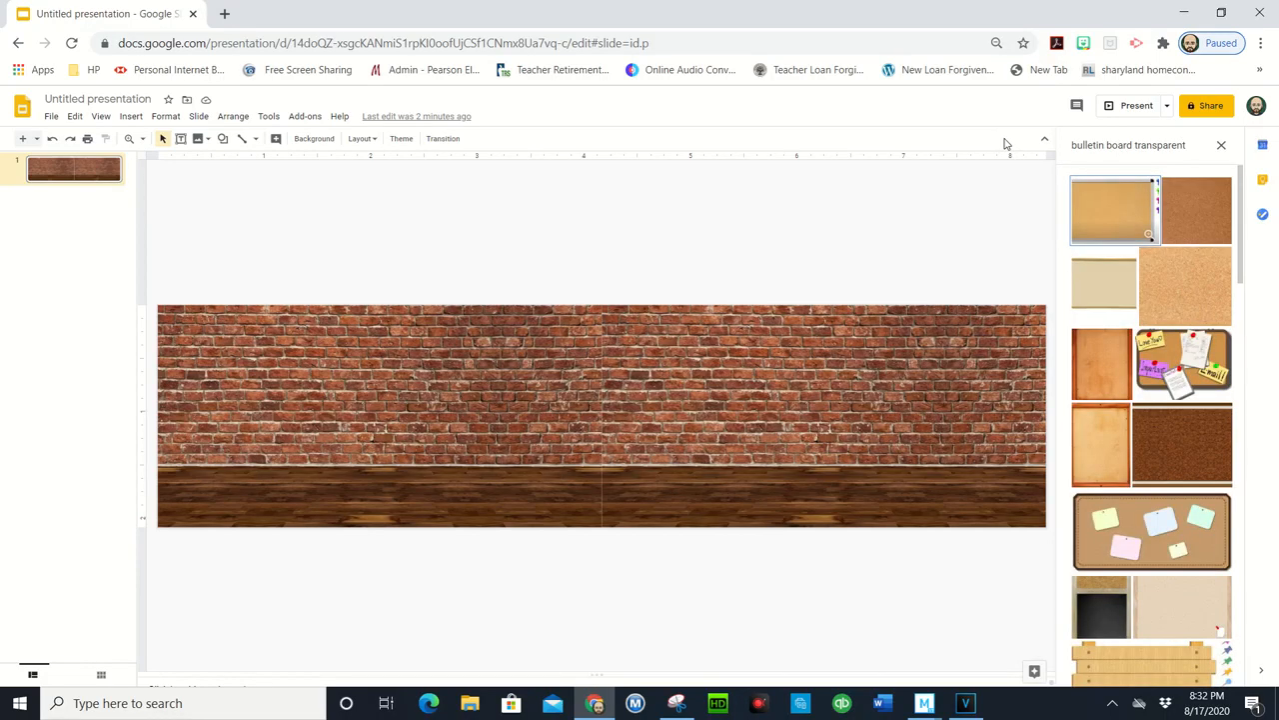
# - Insert the wood-framed corkboard image that has colored notes and pushpins beside it
pyautogui.scroll(-2, 1184, 406)
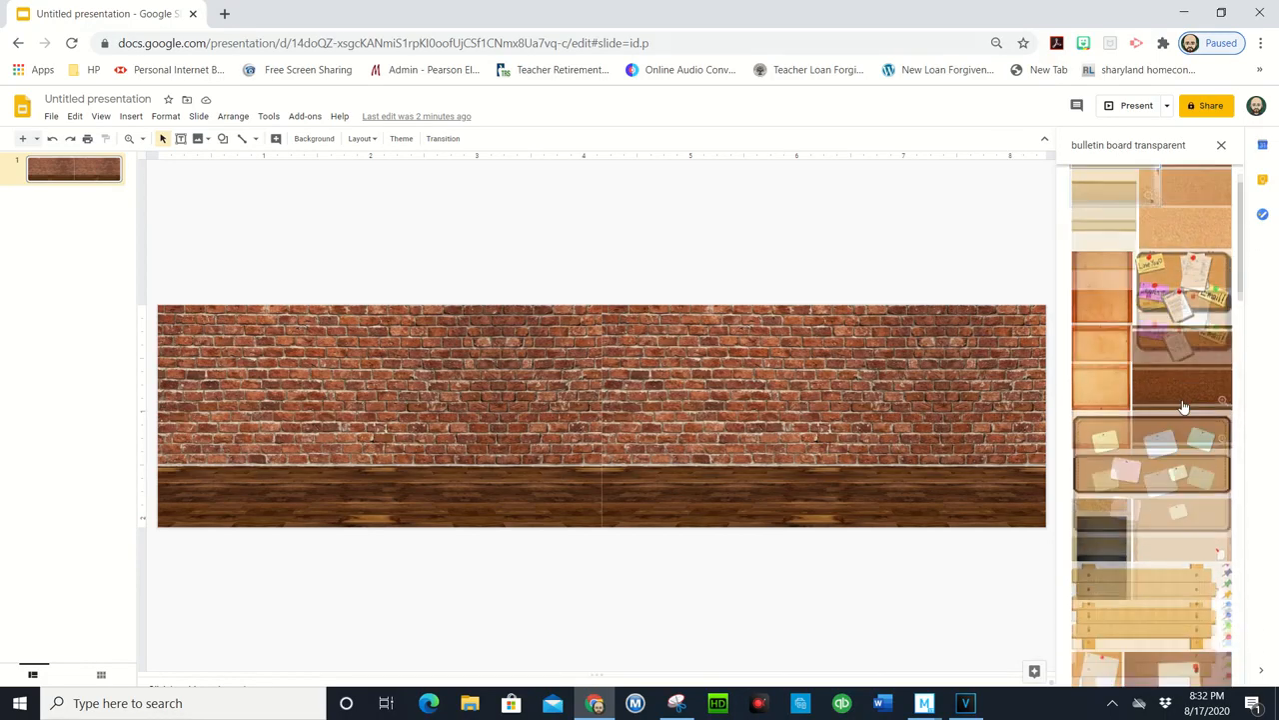
pyautogui.scroll(-6, 1184, 405)
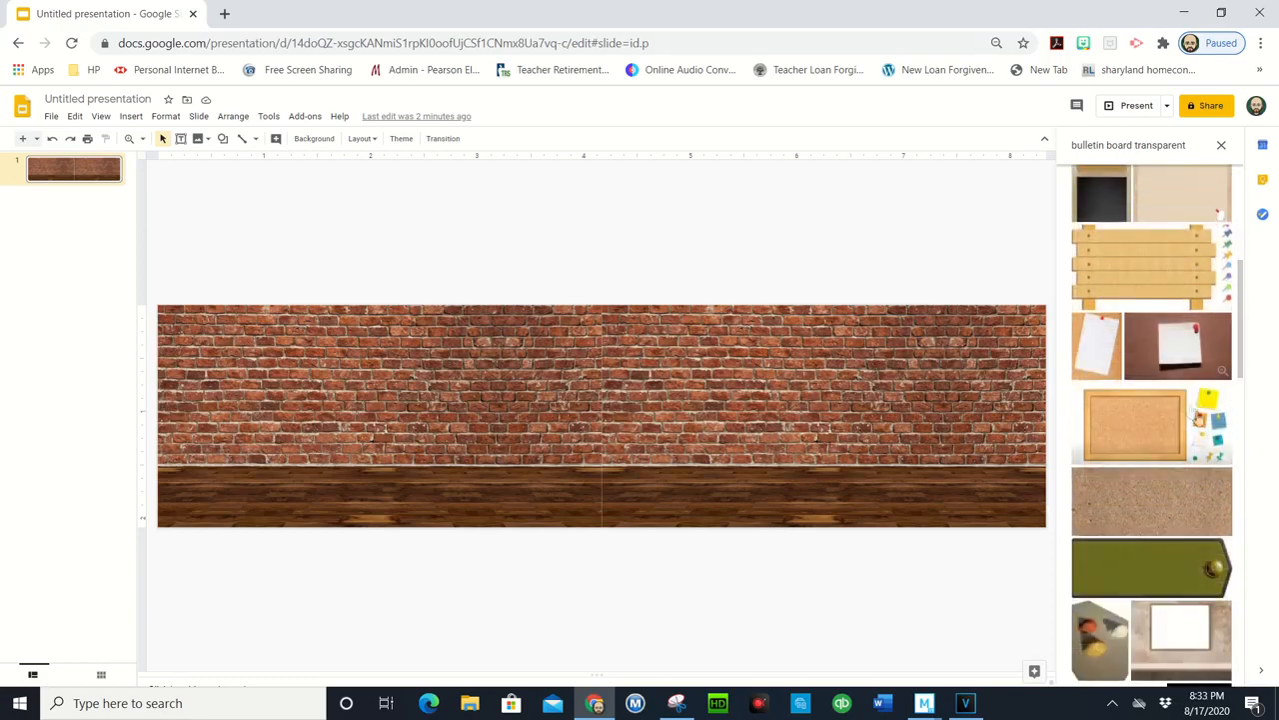
pyautogui.click(1152, 445)
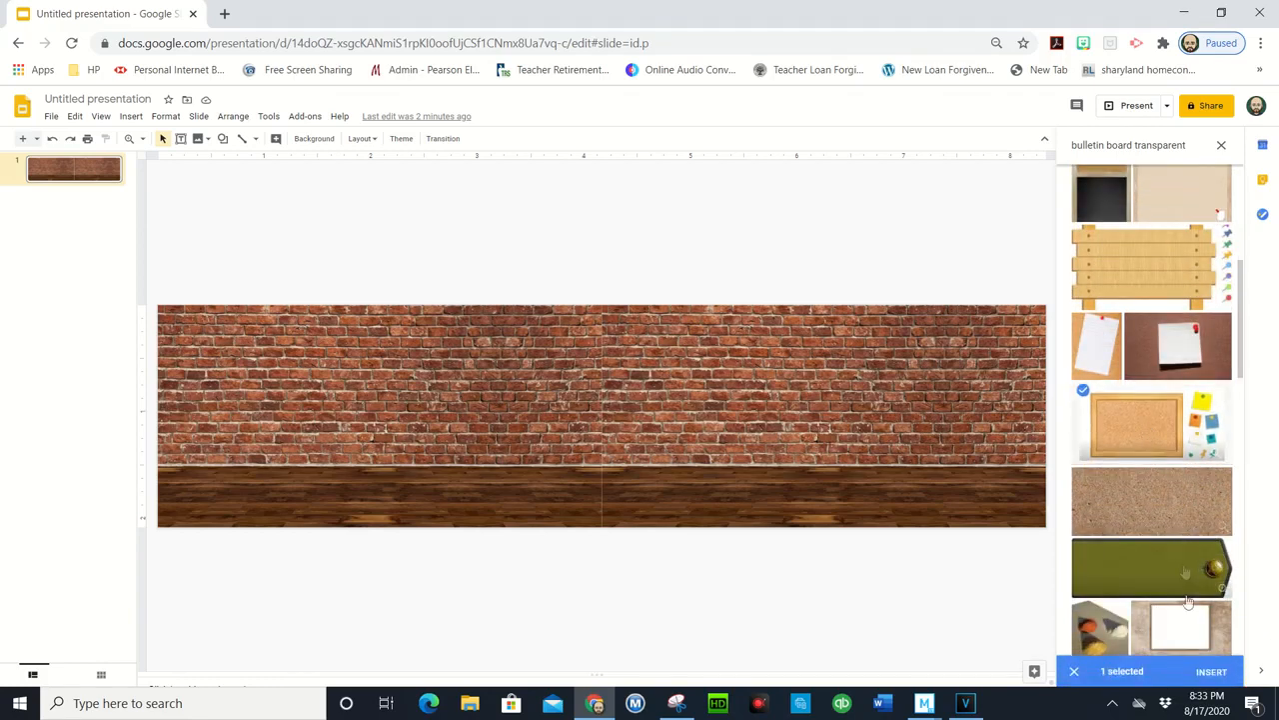
pyautogui.click(1212, 671)
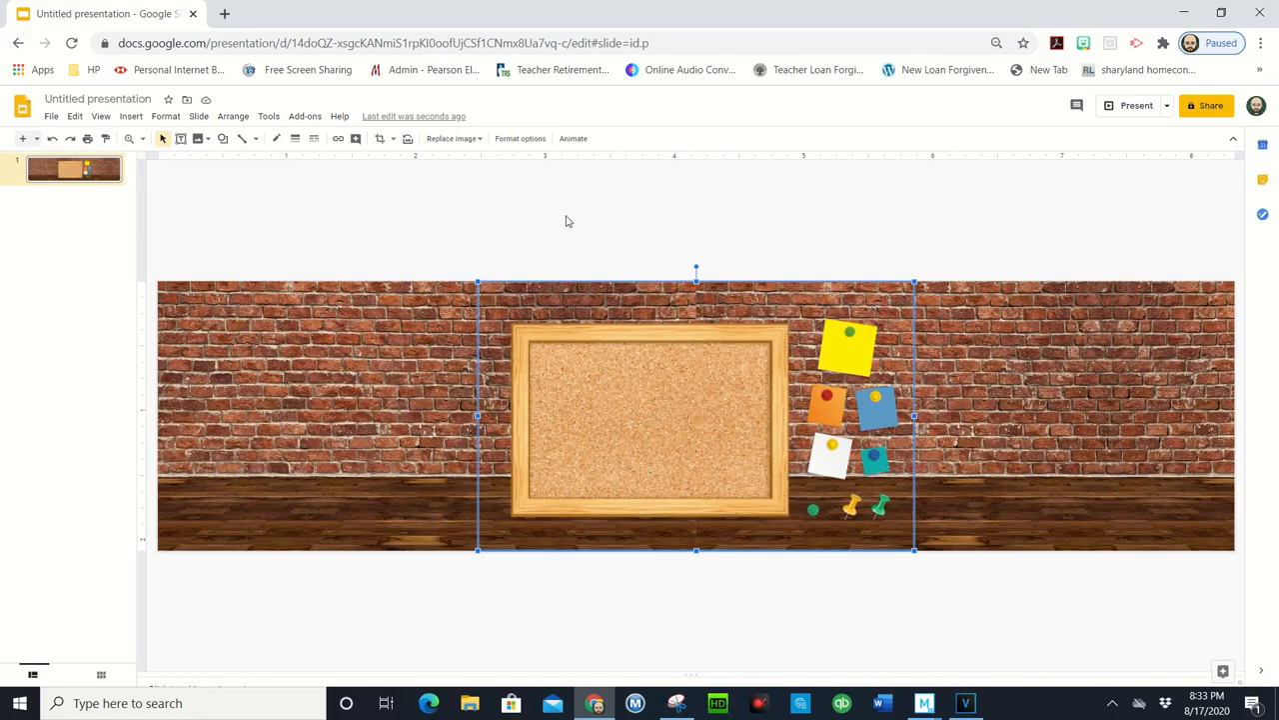
# - Crop the bulletin board image on all four sides to the wooden frame, cutting off the notes and pushpins
pyautogui.click(381, 142)
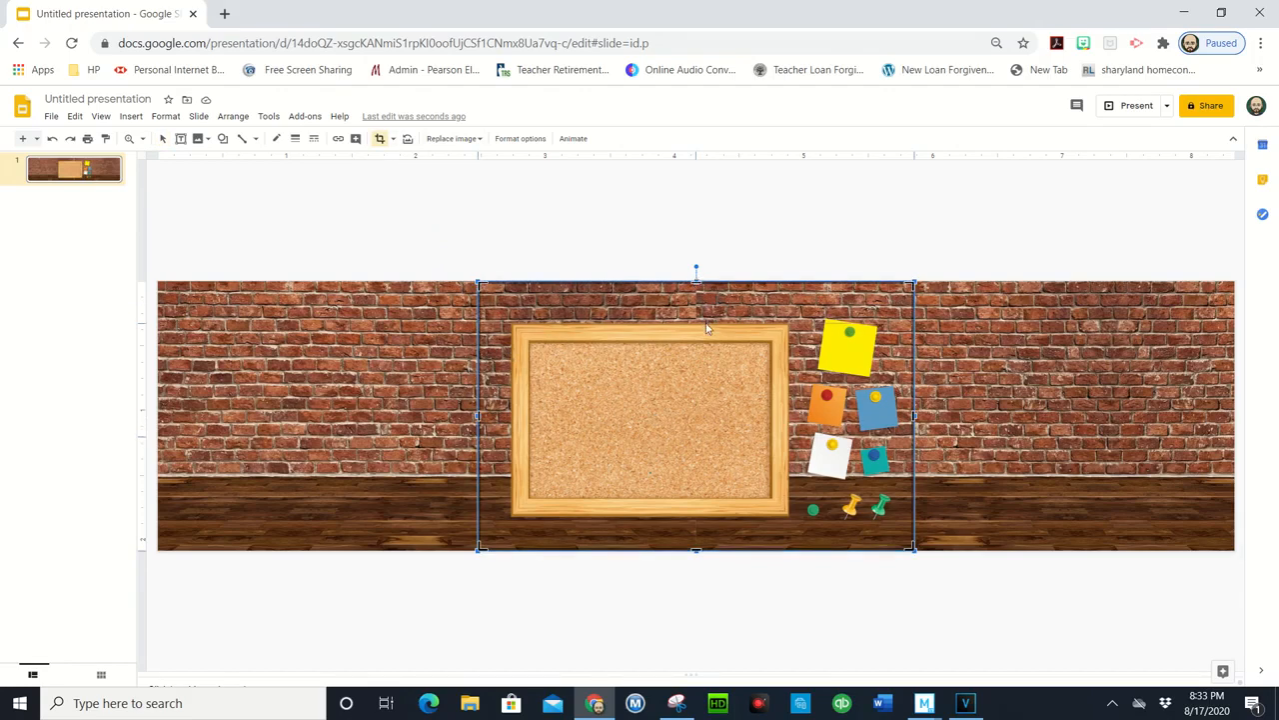
pyautogui.moveTo(707, 327); pyautogui.dragTo(666, 333)
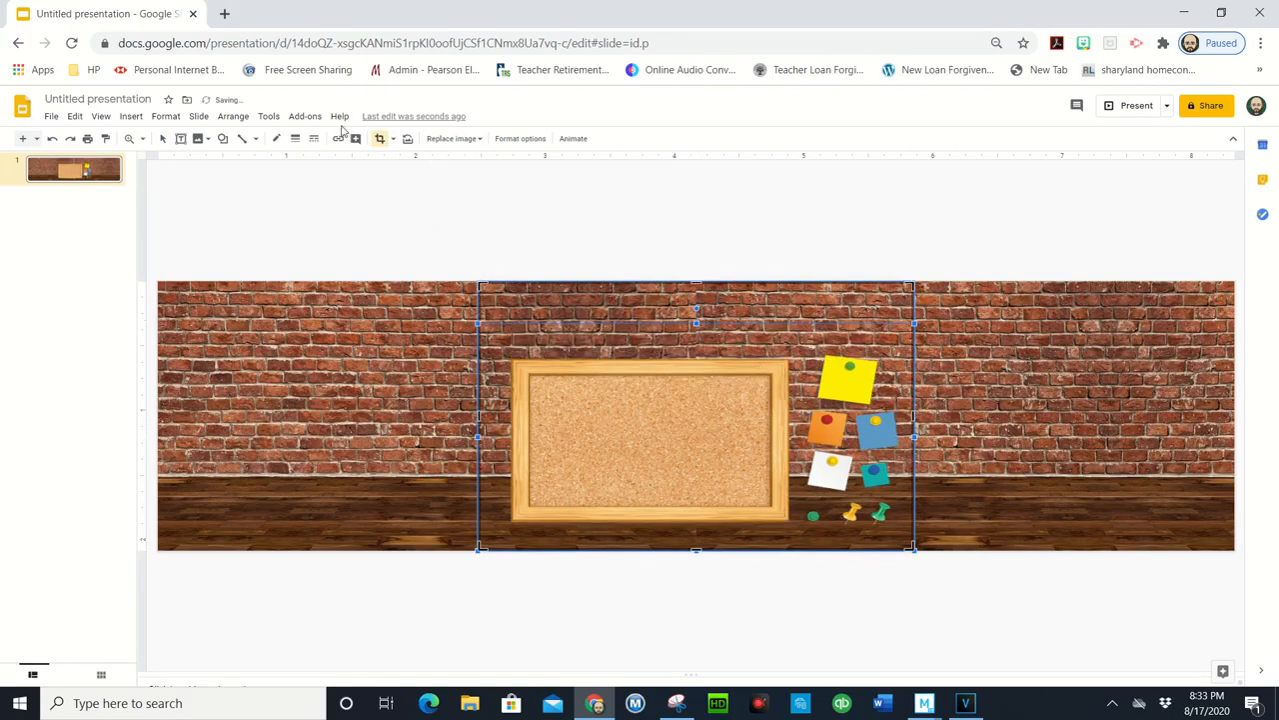
pyautogui.click(52, 138)
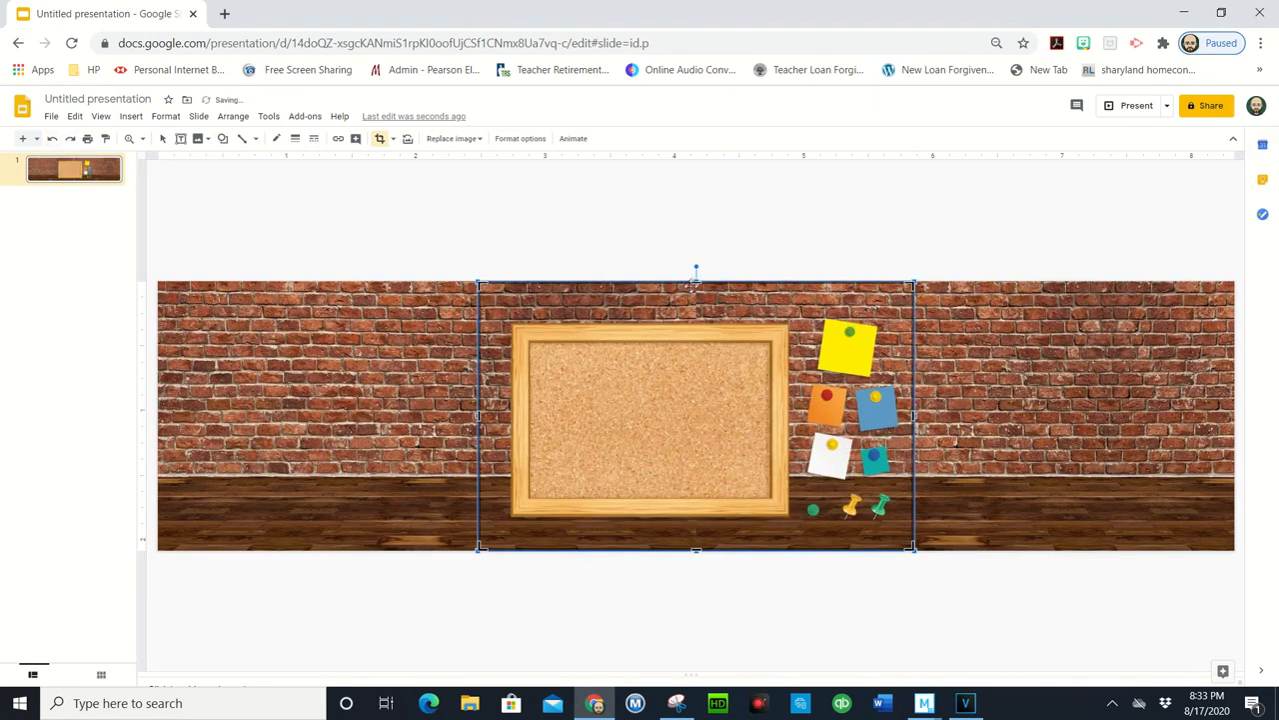
pyautogui.moveTo(697, 282); pyautogui.dragTo(699, 322)
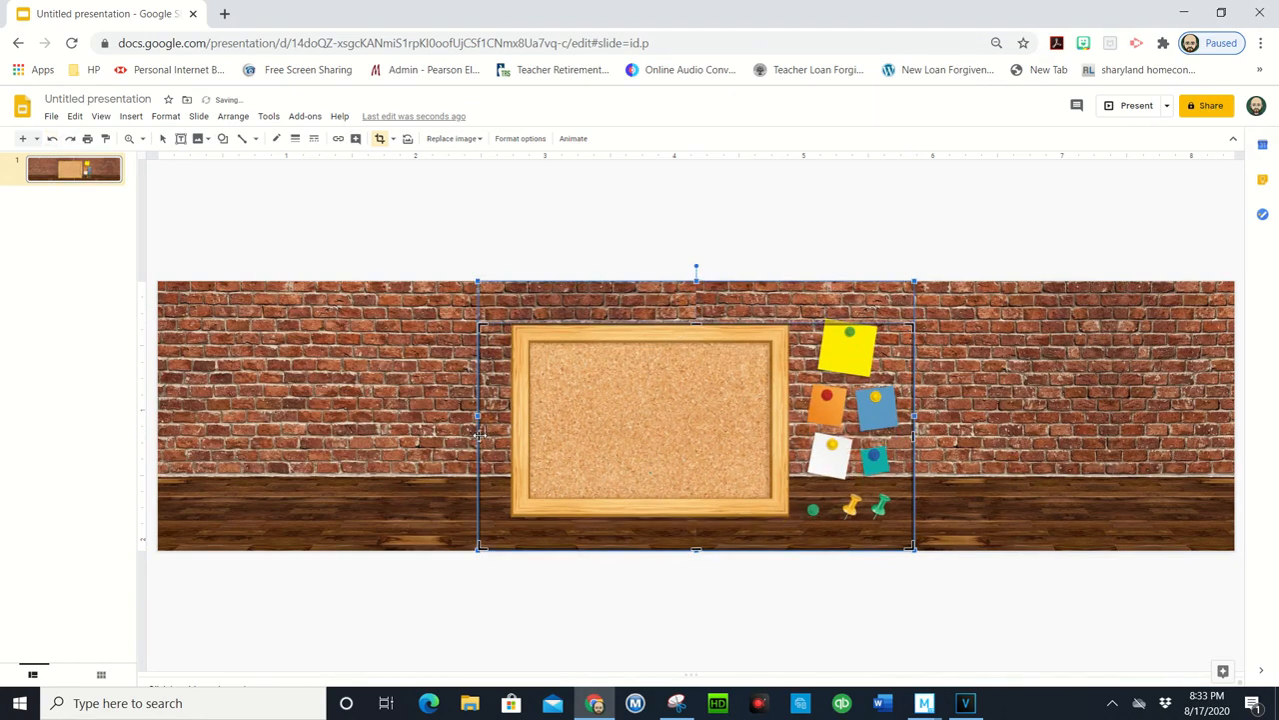
pyautogui.moveTo(480, 432); pyautogui.dragTo(513, 432)
pyautogui.moveTo(912, 435); pyautogui.dragTo(788, 440)
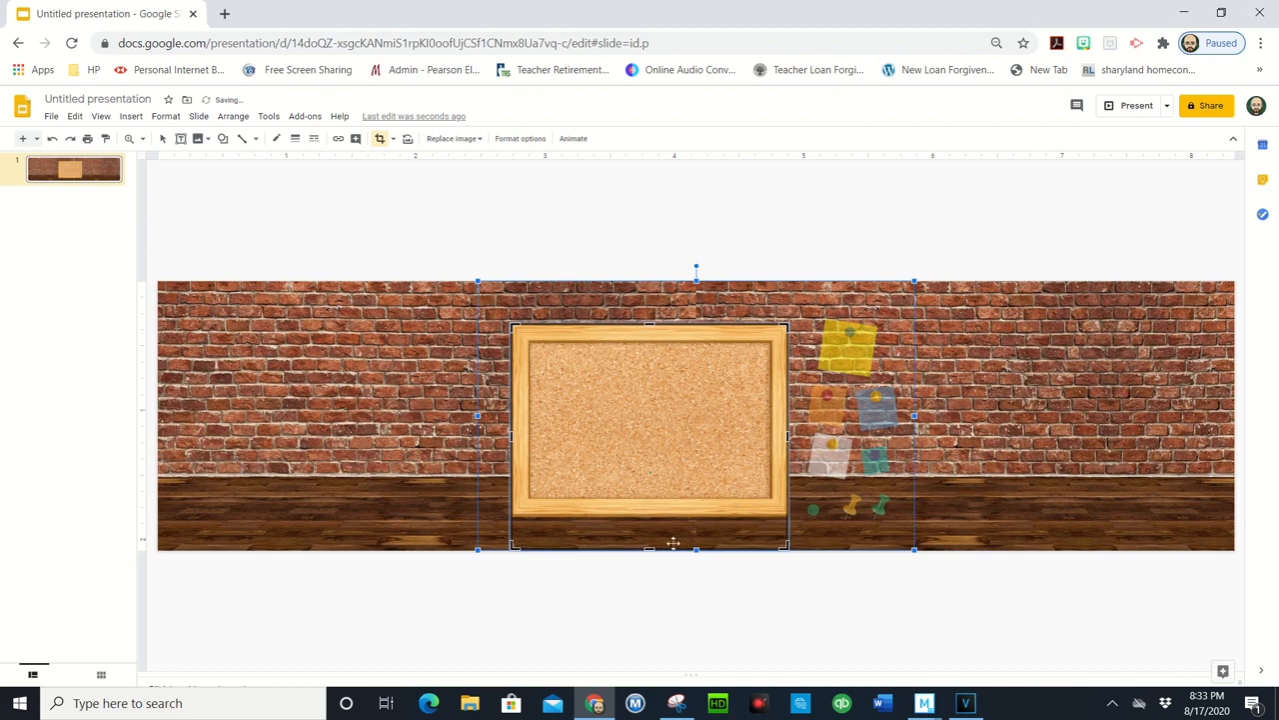
pyautogui.moveTo(649, 542); pyautogui.dragTo(655, 517)
pyautogui.click(665, 263)
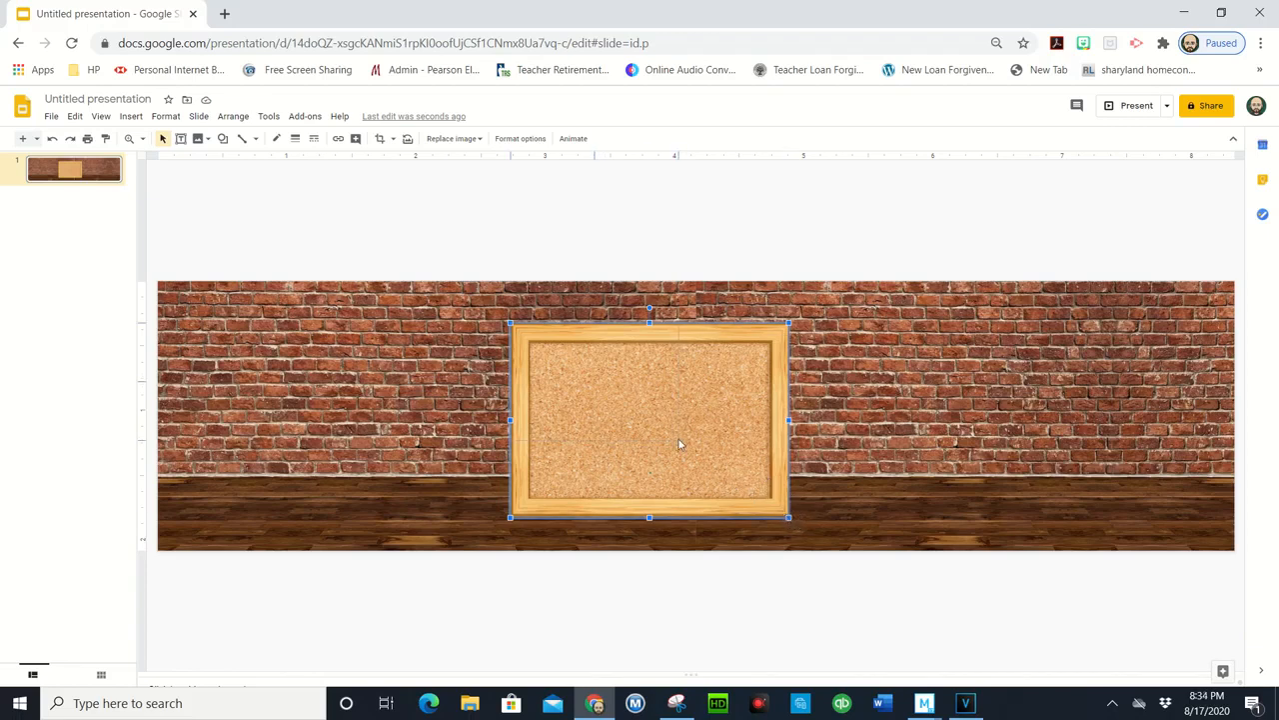
# - Shrink the bulletin board image and place it on the brick wall near the slide's horizontal center, above the wood floor
pyautogui.moveTo(788, 517); pyautogui.dragTo(679, 440)
pyautogui.moveTo(617, 397); pyautogui.dragTo(723, 389)
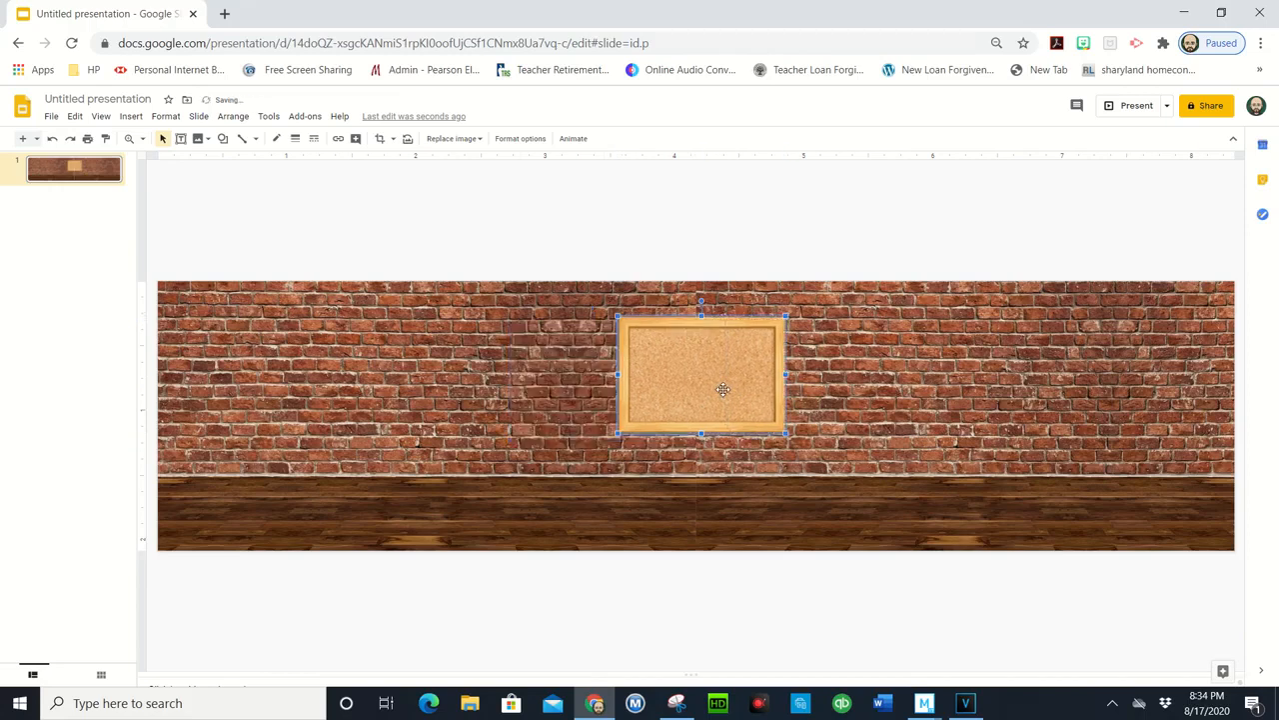
# - Search the web for images of "bookshelf transparent" to insert
pyautogui.click(131, 116)
pyautogui.moveTo(156, 142)
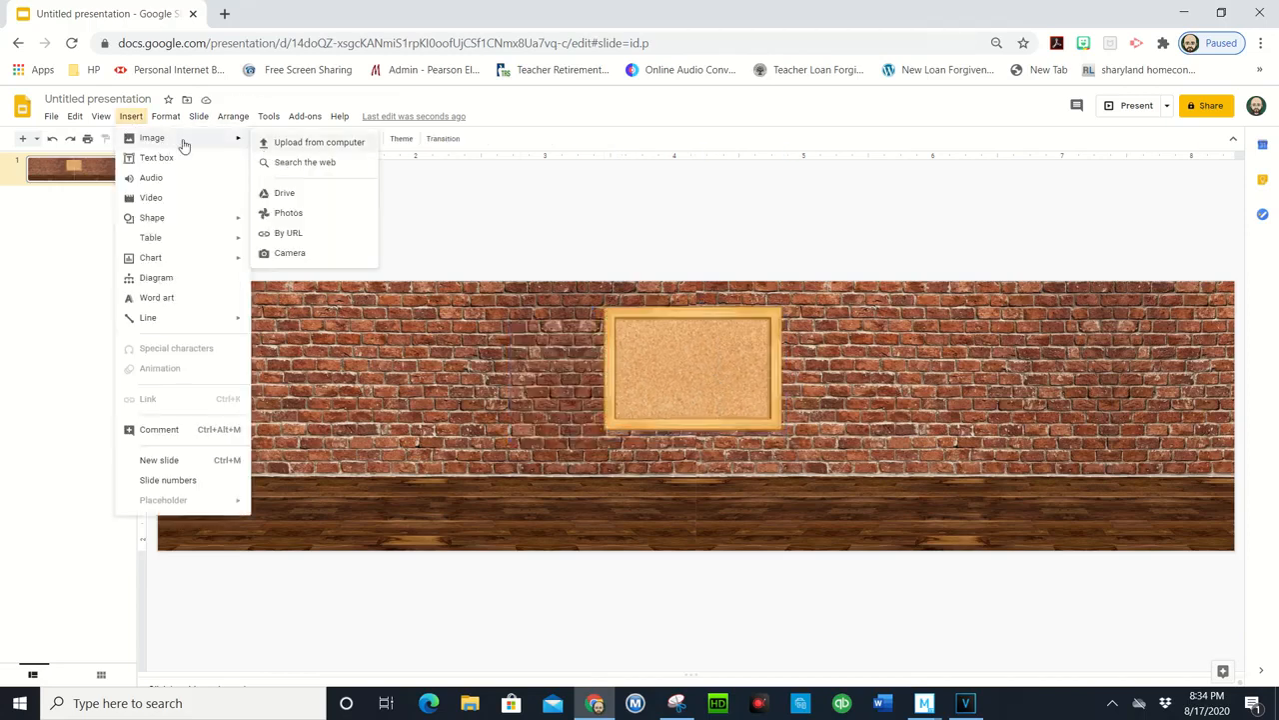
pyautogui.click(340, 163)
pyautogui.click(1144, 148)
pyautogui.moveTo(1136, 148); pyautogui.dragTo(1004, 151)
pyautogui.write('bookshelftransparent')
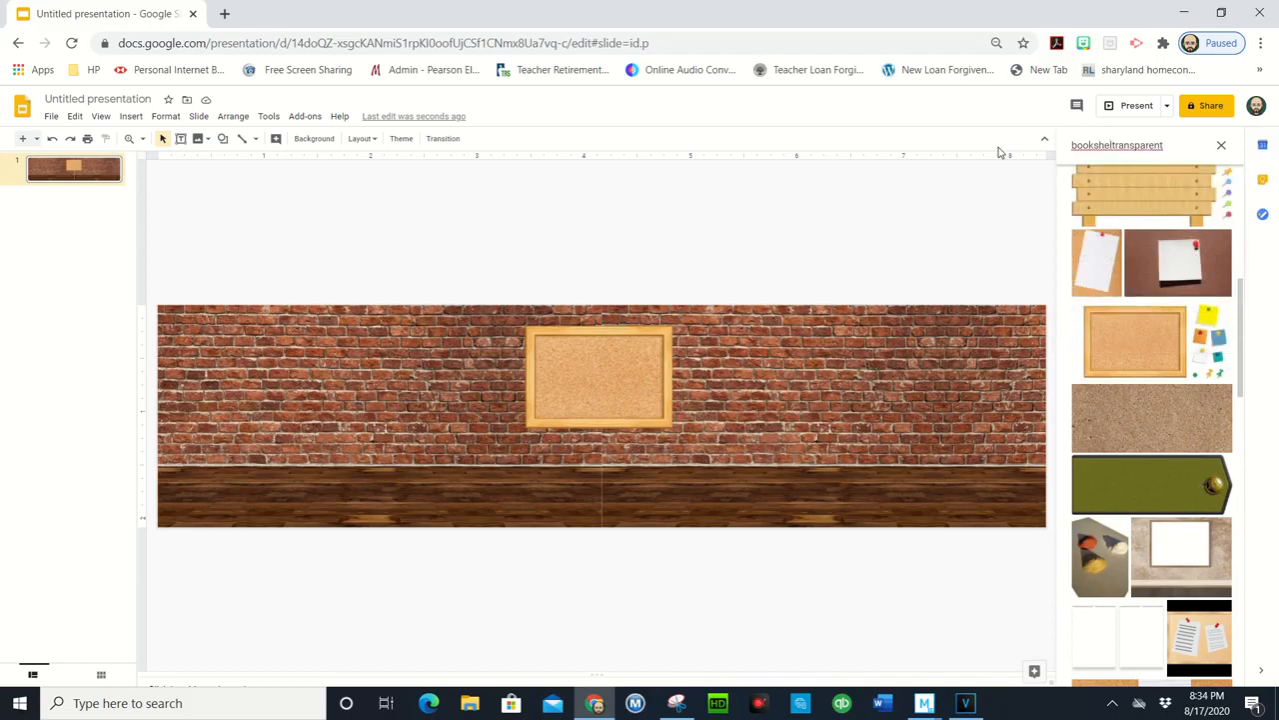
pyautogui.write('f')
pyautogui.press('Return')
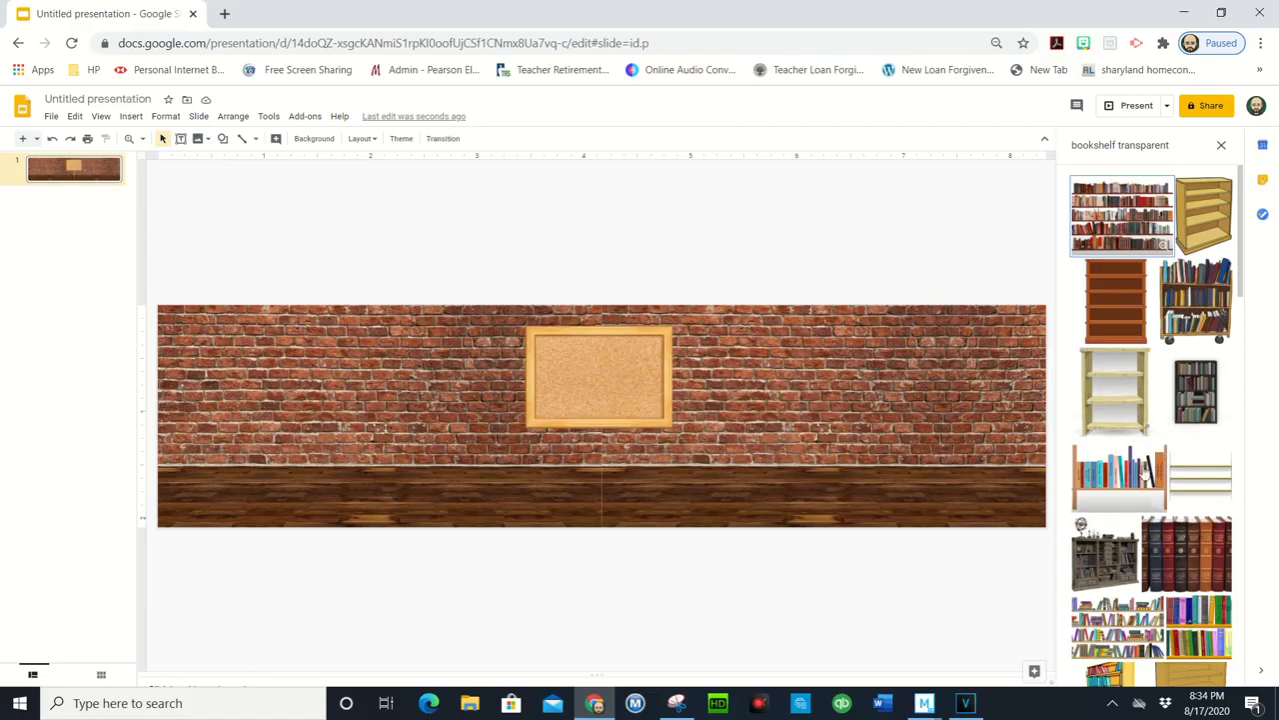
# - Insert the pale wooden four-level bookshelf image, shrink it and stand it on the floor to the right of the bulletin board
pyautogui.click(1119, 379)
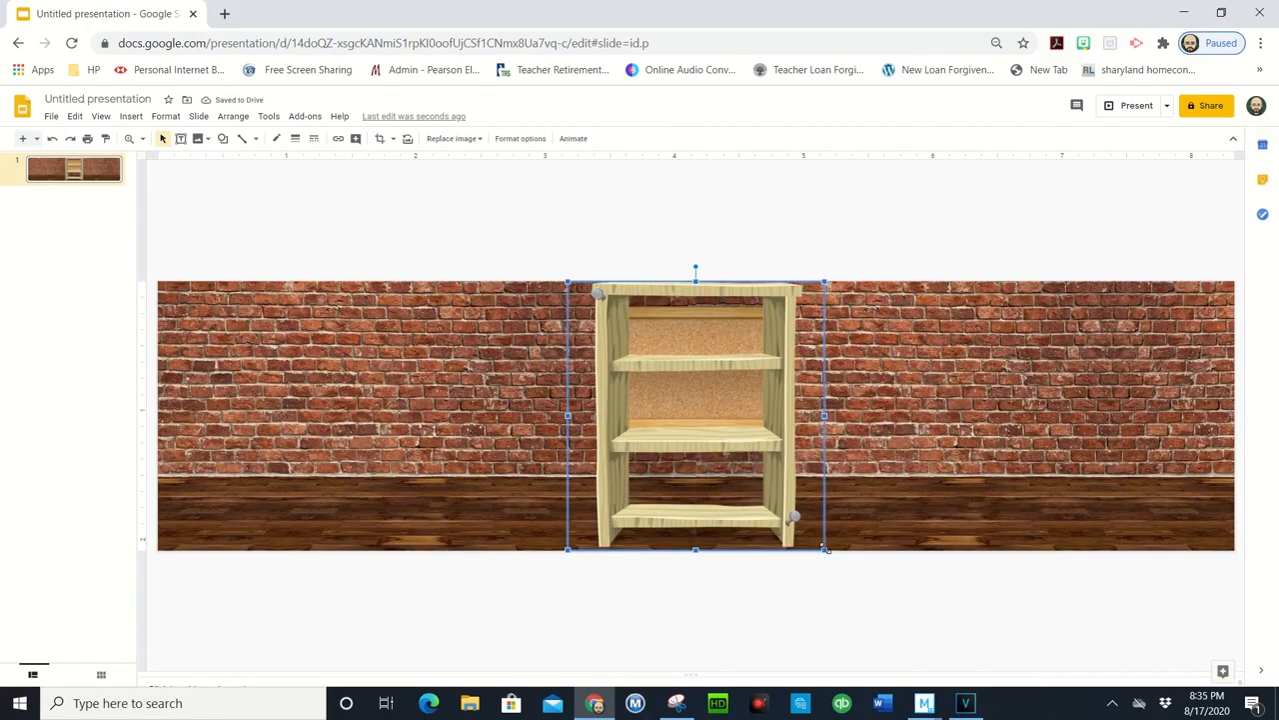
pyautogui.moveTo(793, 519); pyautogui.dragTo(1001, 475)
pyautogui.moveTo(946, 422); pyautogui.dragTo(1011, 445)
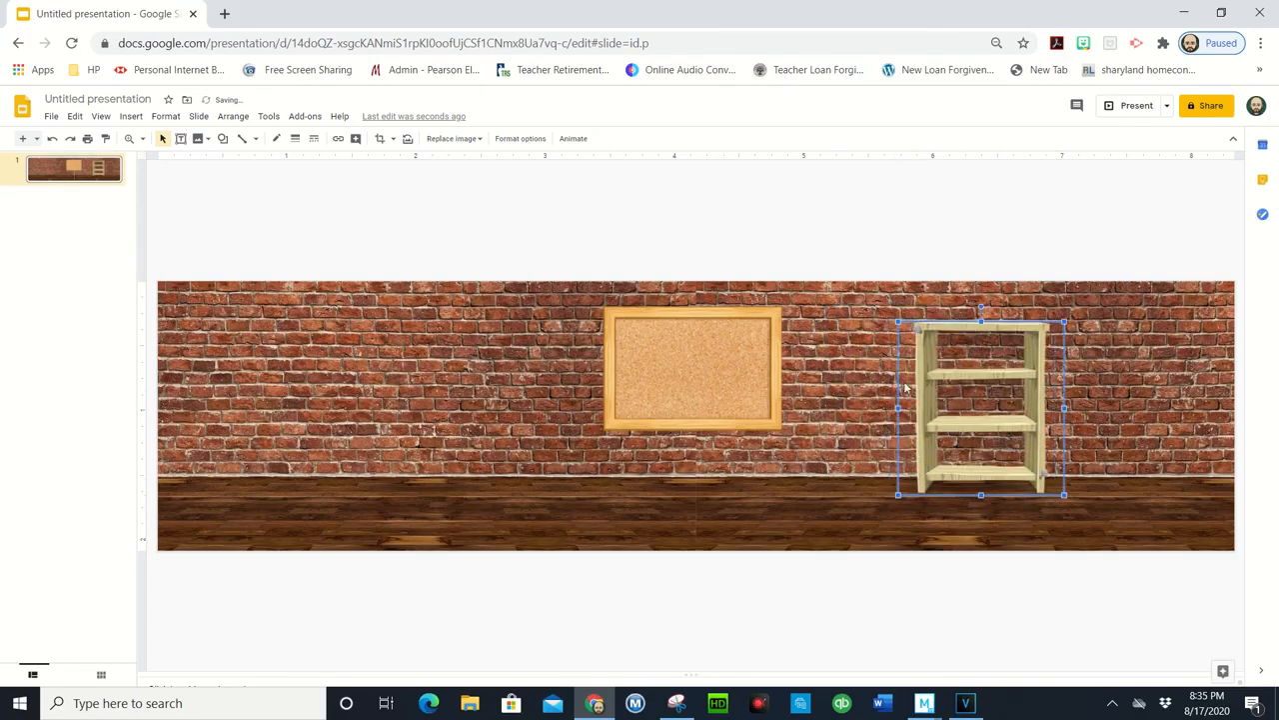
# - Recolor the bookshelf image with the Dark 4 option
pyautogui.click(521, 138)
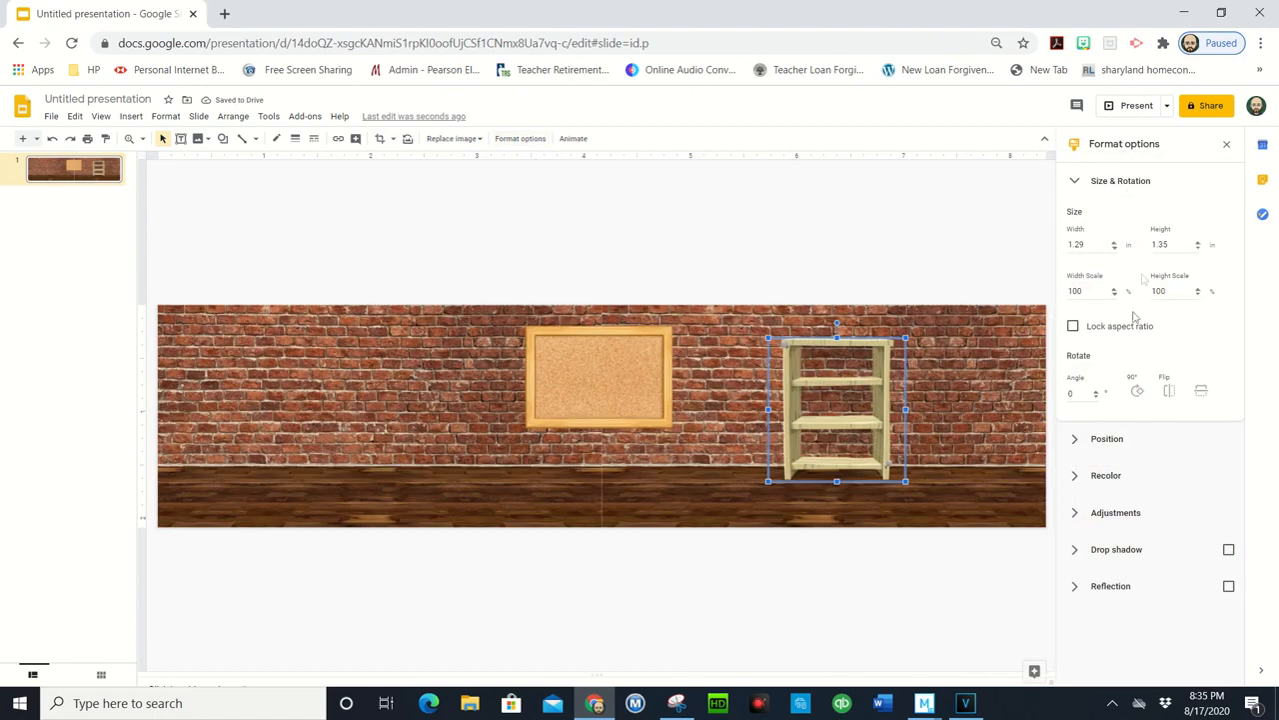
pyautogui.click(1129, 486)
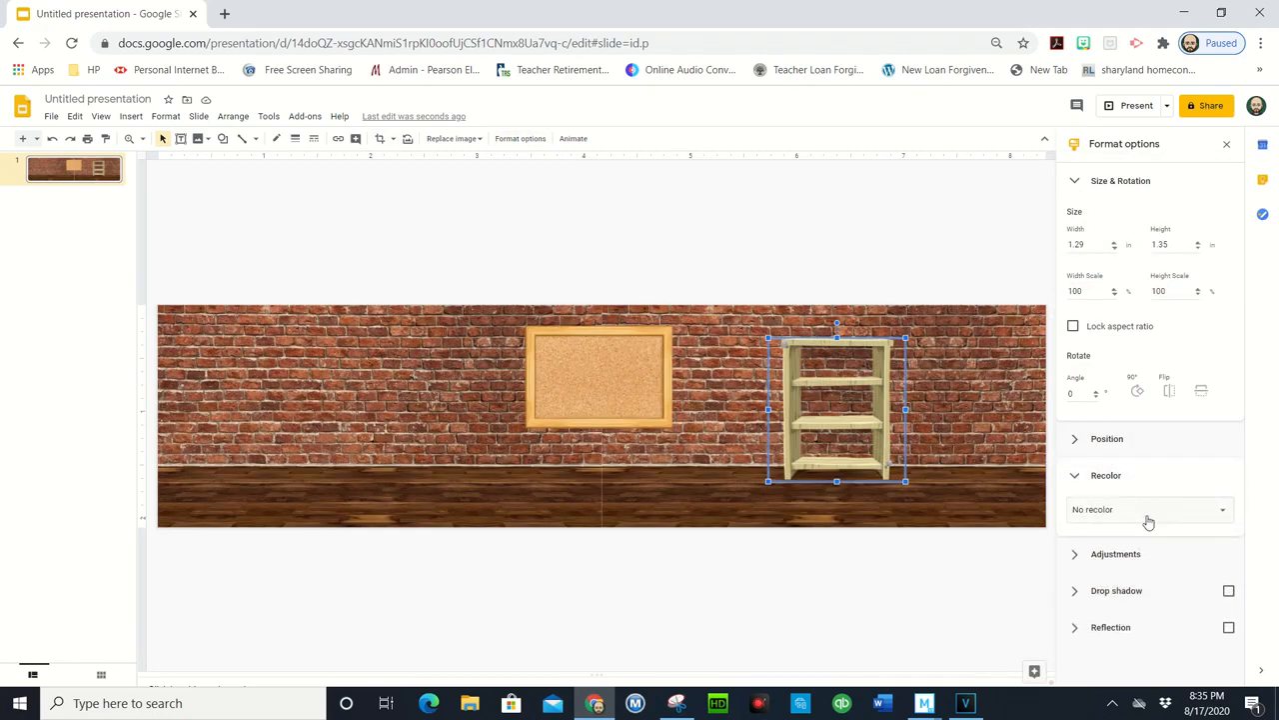
pyautogui.click(1151, 508)
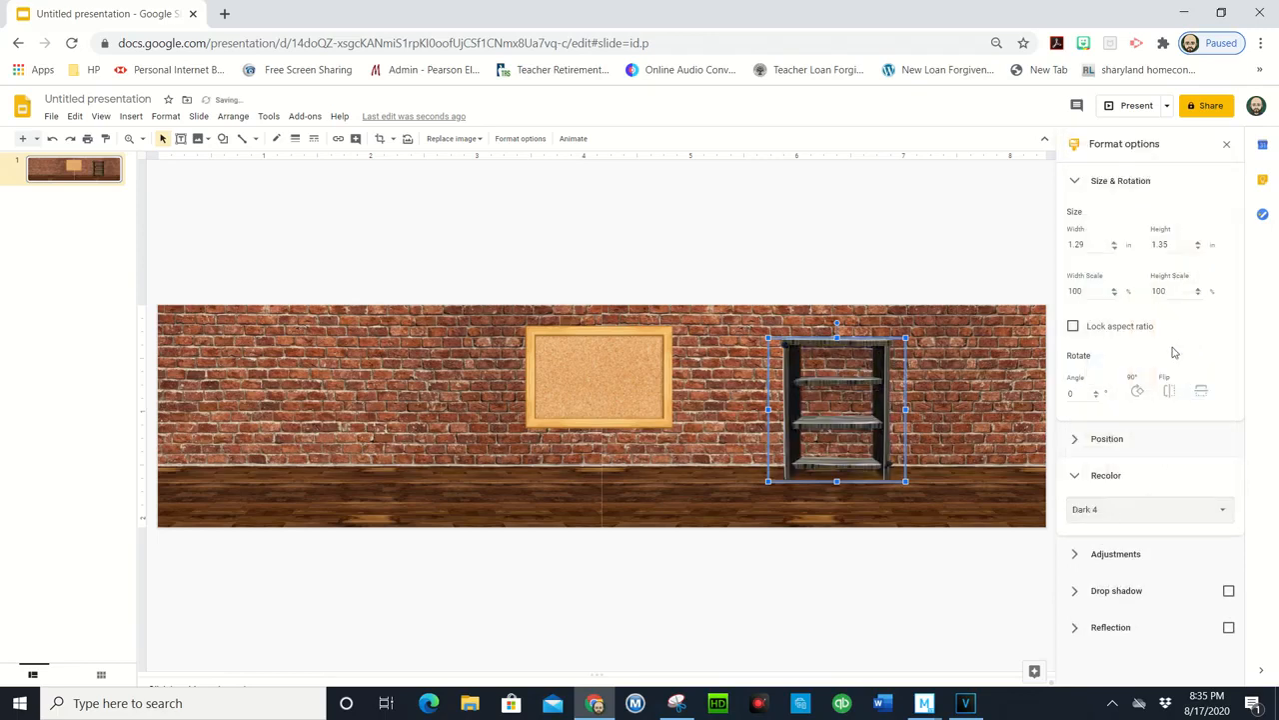
pyautogui.click(905, 542)
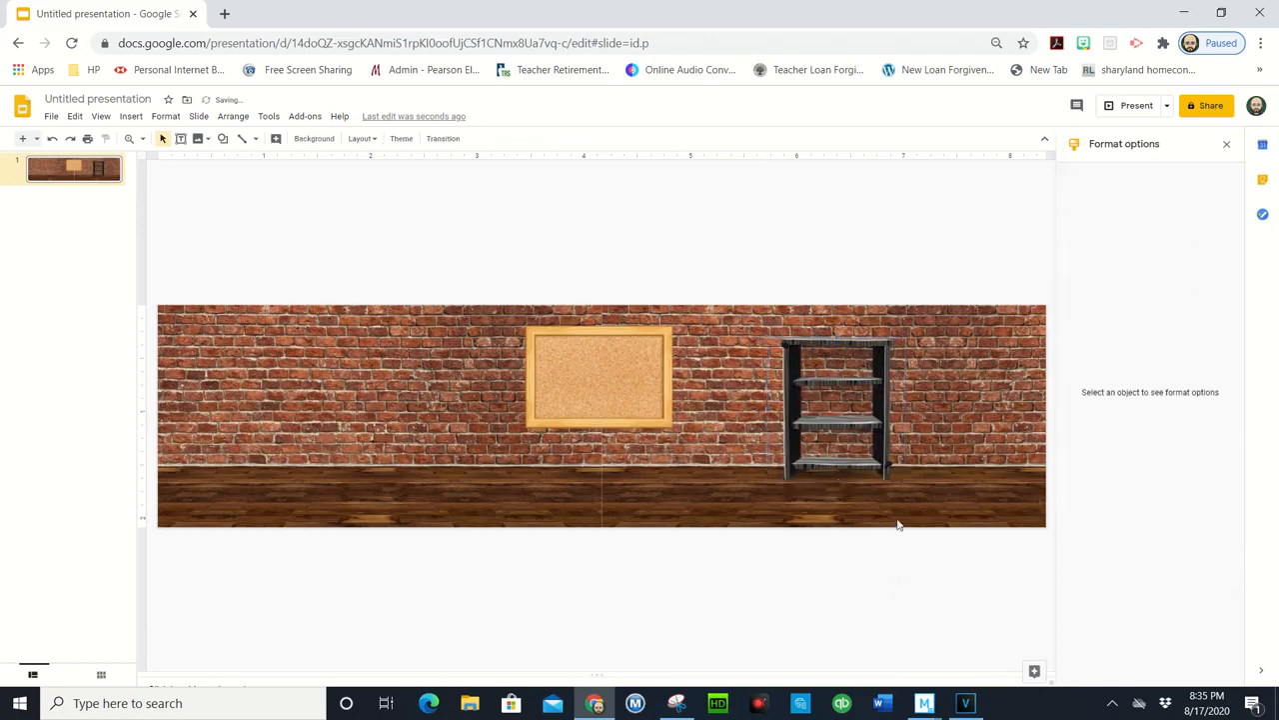
# - Recolor the bookshelf lime green with the Dark 8 option and move it to the right end of the room
pyautogui.click(885, 463)
pyautogui.click(1151, 510)
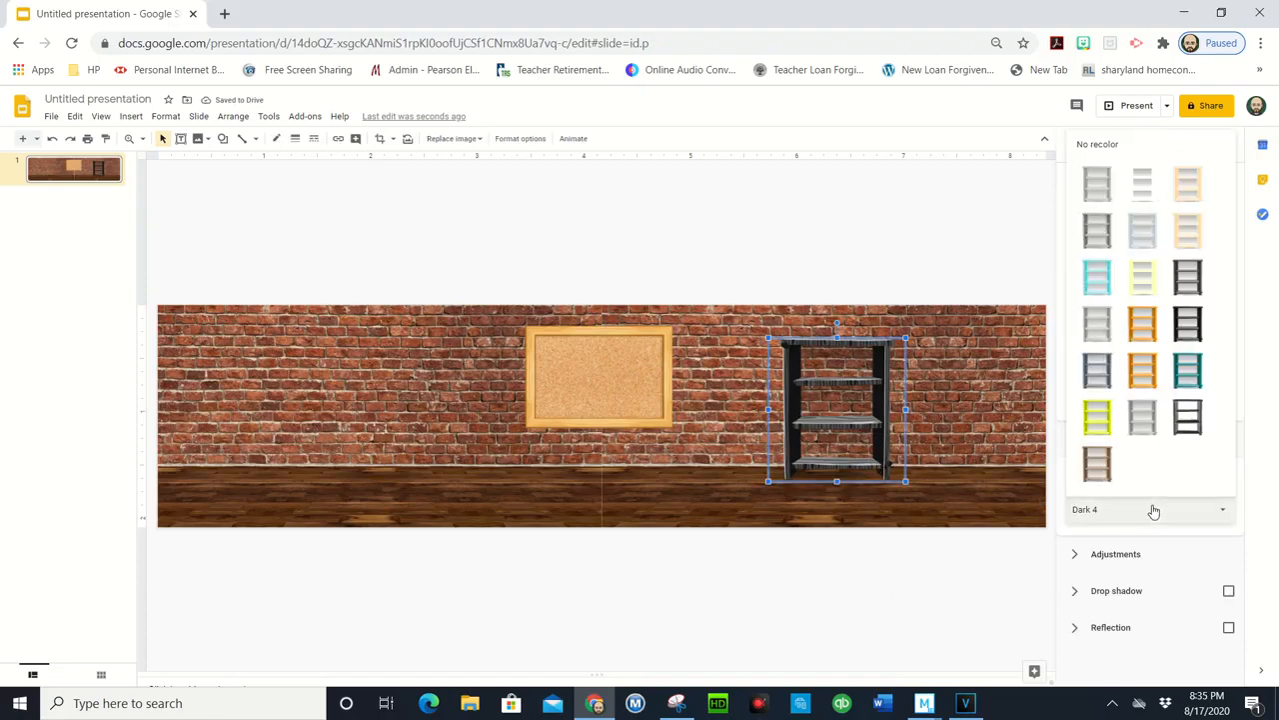
pyautogui.click(1097, 417)
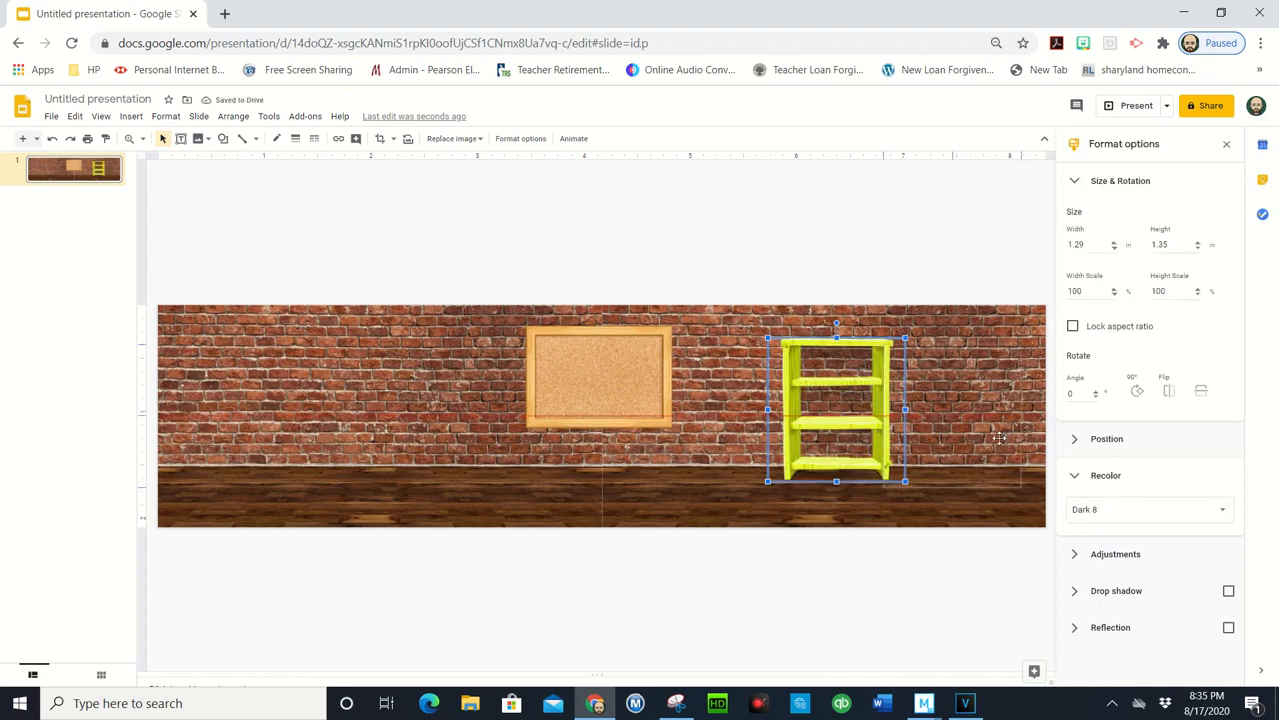
pyautogui.moveTo(887, 477); pyautogui.dragTo(1007, 479)
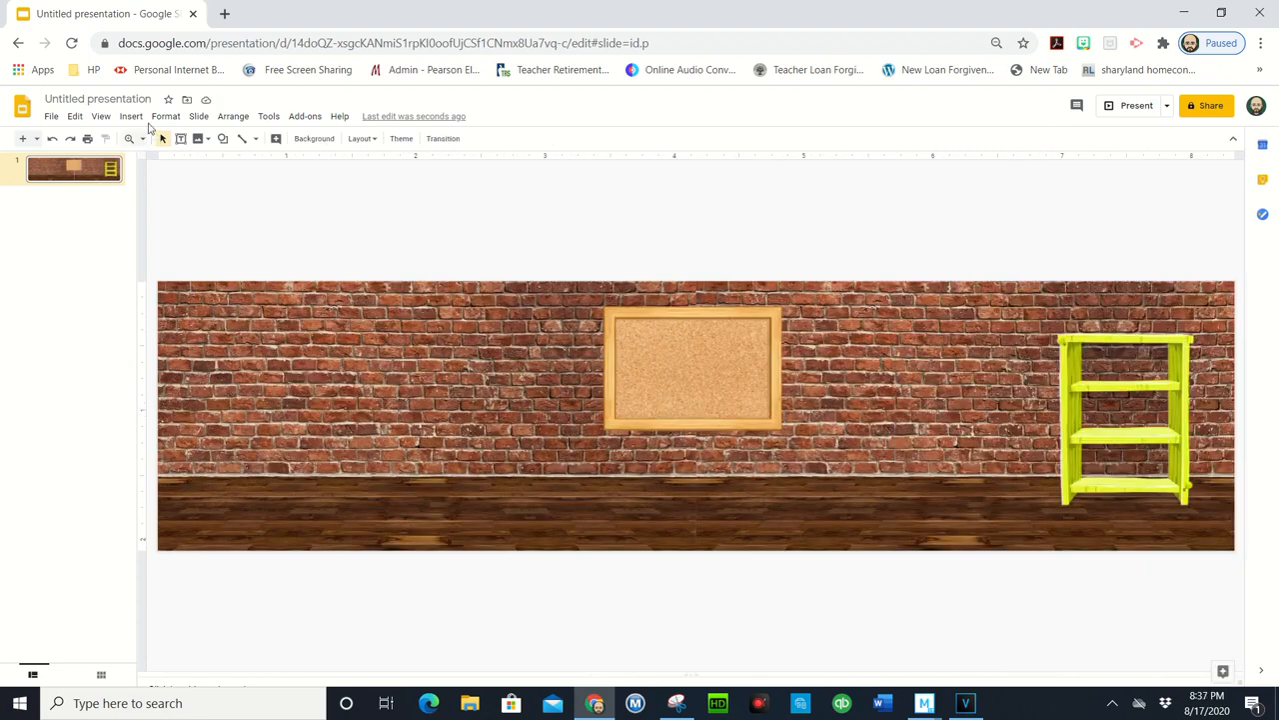
# - Open the web image search for adding another picture to the slide
pyautogui.click(131, 116)
pyautogui.moveTo(162, 145)
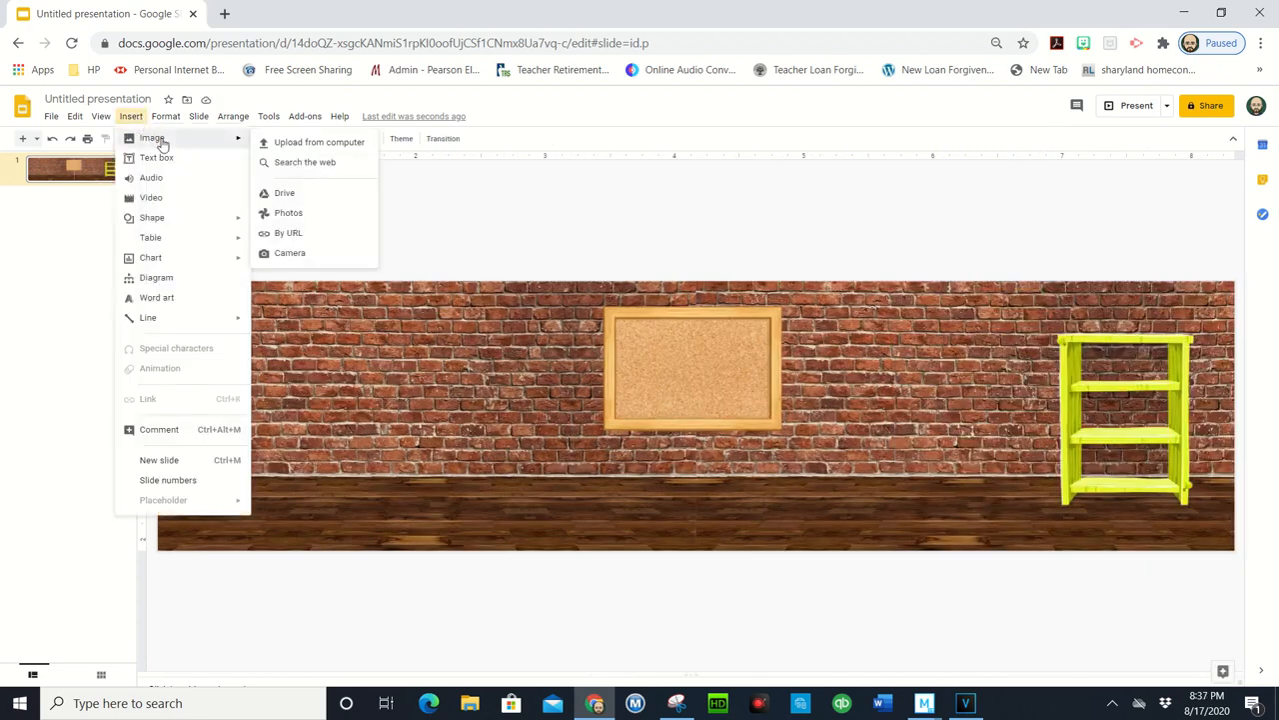
pyautogui.click(329, 162)
pyautogui.write('computer tra')
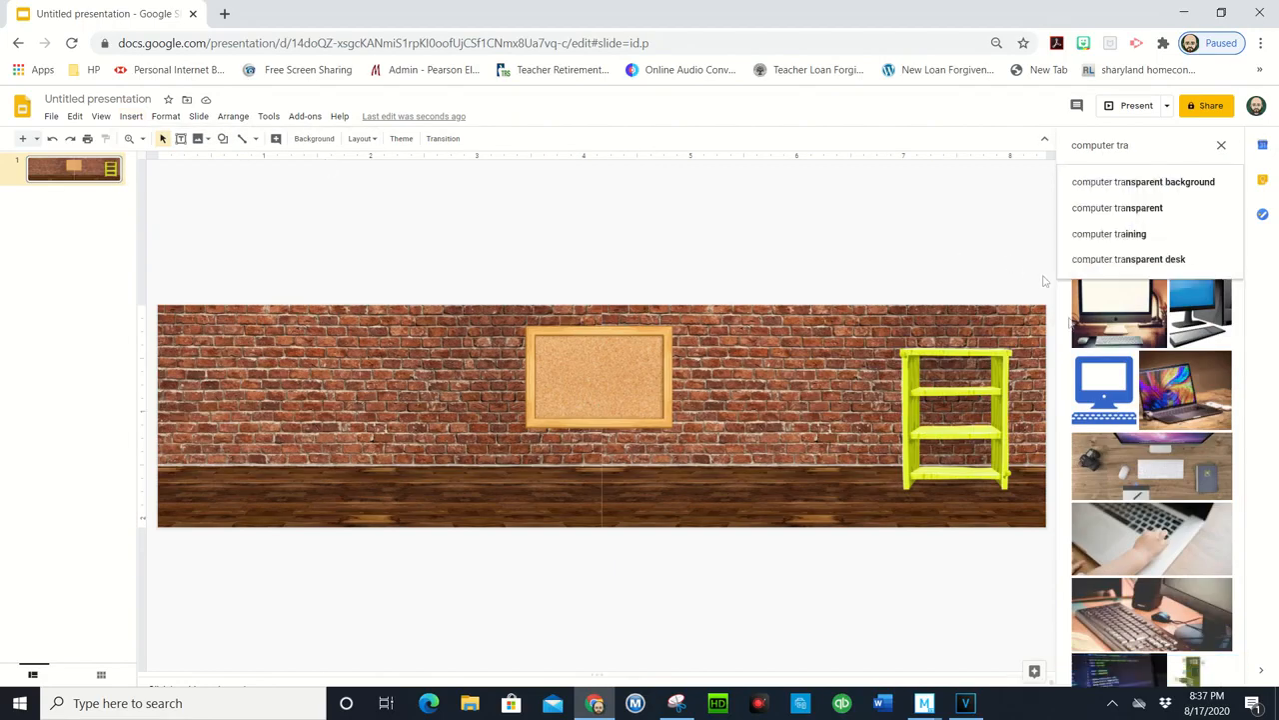
pyautogui.press('BackSpace')
pyautogui.press('BackSpace')
pyautogui.press('BackSpace')
pyautogui.press('BackSpace')
pyautogui.press('BackSpace')
pyautogui.press('BackSpace')
pyautogui.press('BackSpace')
pyautogui.press('BackSpace')
pyautogui.press('BackSpace')
pyautogui.press('BackSpace')
pyautogui.press('BackSpace')
pyautogui.press('BackSpace')
# - Search for "book transparent" and insert the image of a stack of red, yellow, blue and green books
pyautogui.write('book transparent')
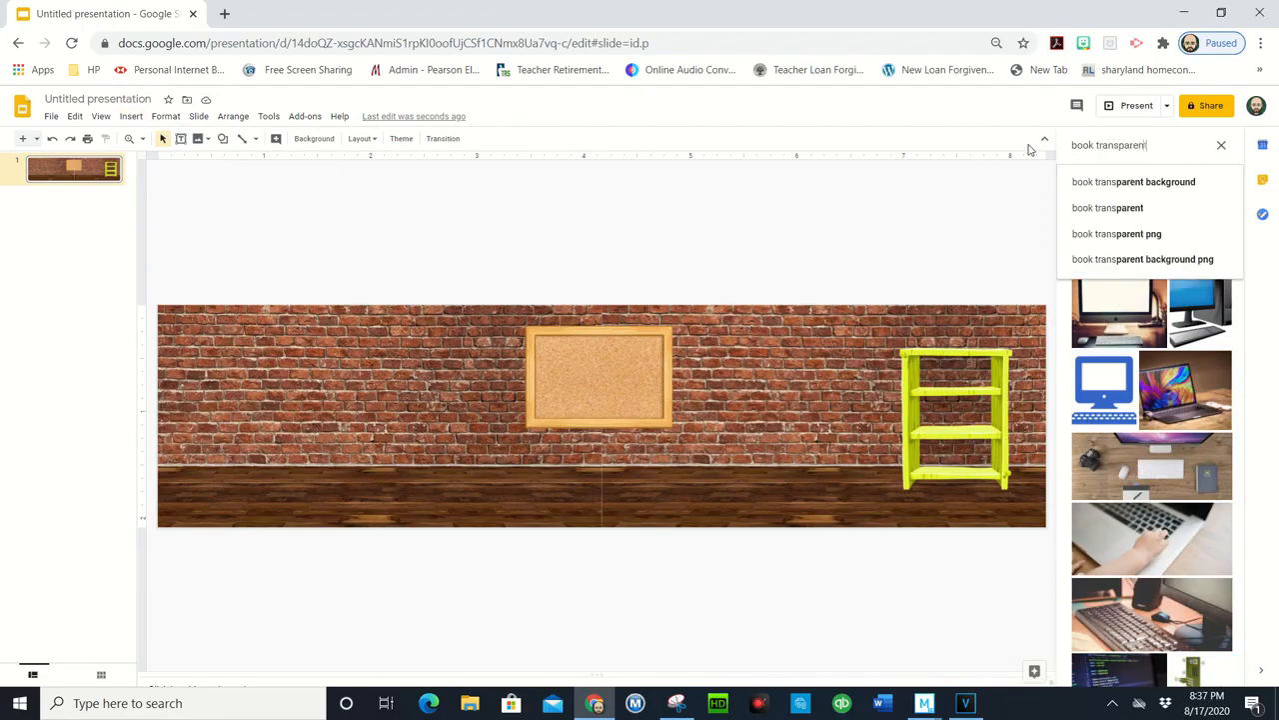
pyautogui.press('Return')
pyautogui.click(1105, 360)
pyautogui.click(1211, 670)
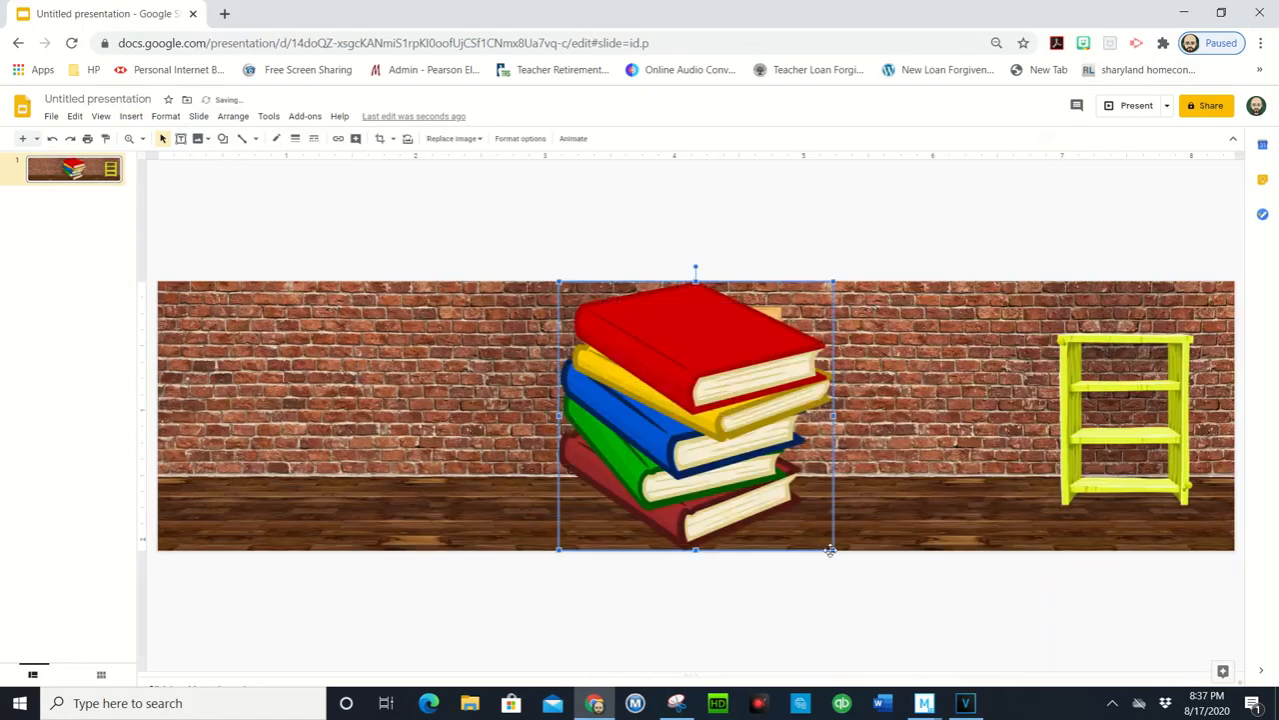
# - Shrink the book stack and place it on the middle shelf of the green bookshelf
pyautogui.moveTo(833, 546); pyautogui.dragTo(645, 361)
pyautogui.moveTo(606, 322); pyautogui.dragTo(1119, 417)
pyautogui.moveTo(1149, 460); pyautogui.dragTo(1124, 435)
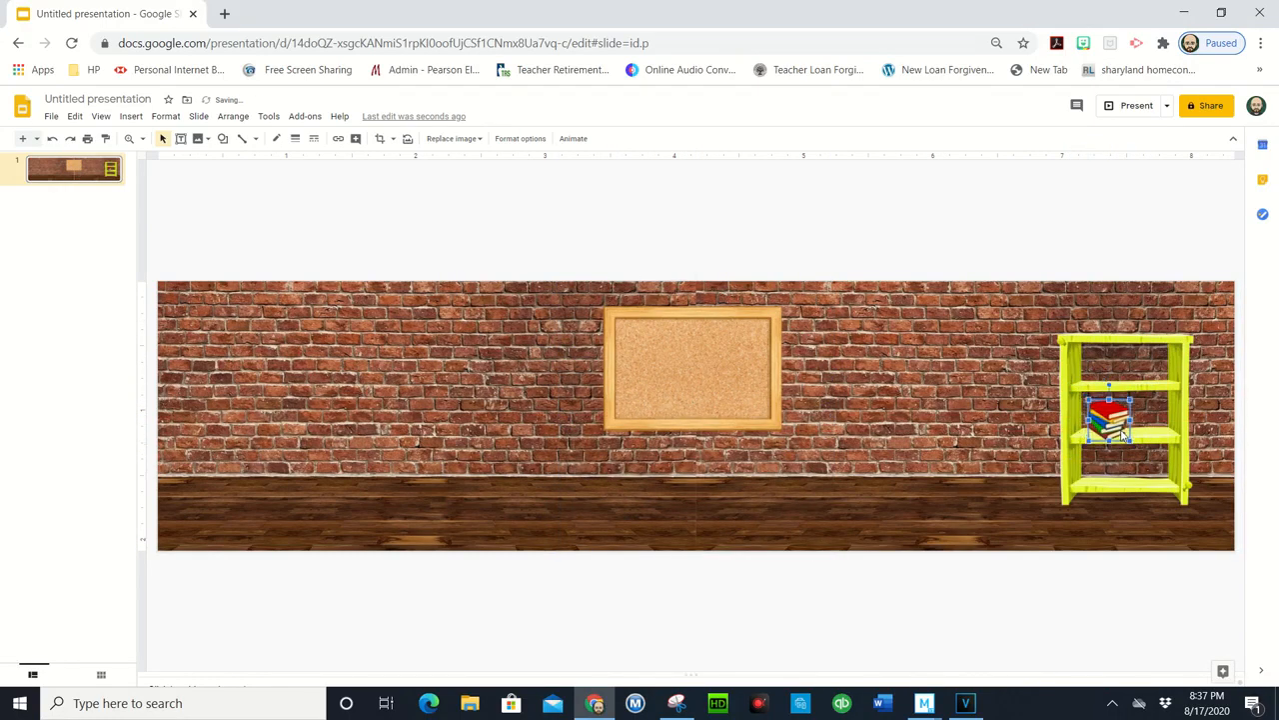
# - Search the web for images of "globe transparent" and look through the results for a globe on a stand
pyautogui.click(165, 117)
pyautogui.moveTo(133, 119)
pyautogui.moveTo(155, 137)
pyautogui.click(316, 163)
pyautogui.moveTo(1101, 146); pyautogui.dragTo(1004, 149)
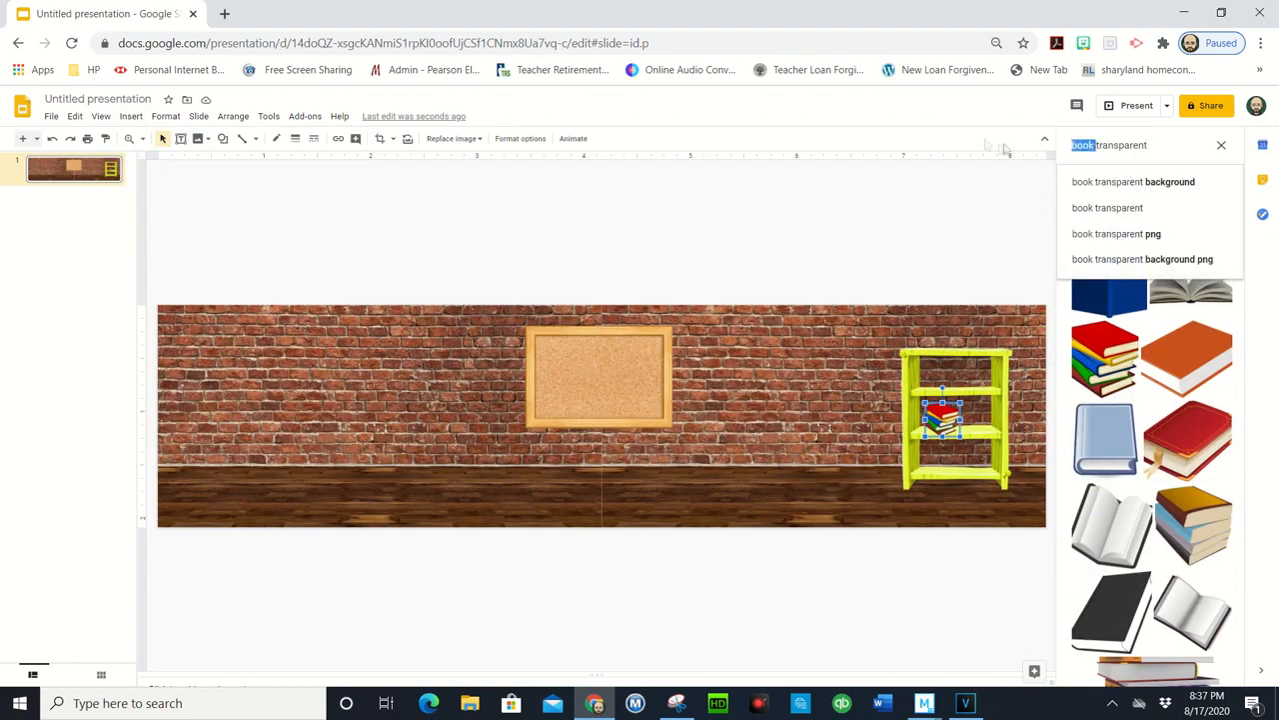
pyautogui.write('glob')
pyautogui.press('BackSpace')
pyautogui.write('e')
pyautogui.press('Return')
pyautogui.scroll(-5, 1188, 496)
pyautogui.scroll(-4, 1187, 497)
pyautogui.scroll(5, 1188, 496)
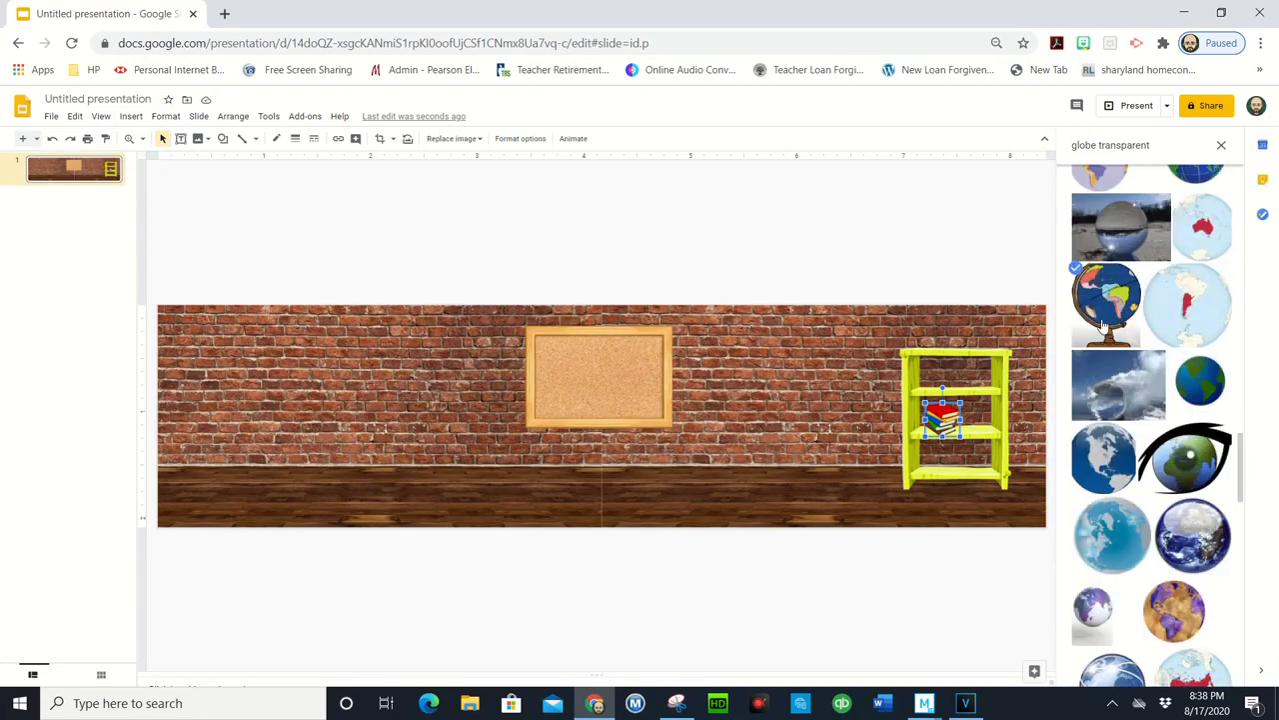
# - Try to insert the cartoon globe with colorful continents on a brown stand
pyautogui.click(1105, 305)
pyautogui.click(1213, 671)
pyautogui.click(131, 116)
pyautogui.moveTo(152, 138)
pyautogui.click(322, 165)
pyautogui.click(1104, 304)
pyautogui.click(1211, 668)
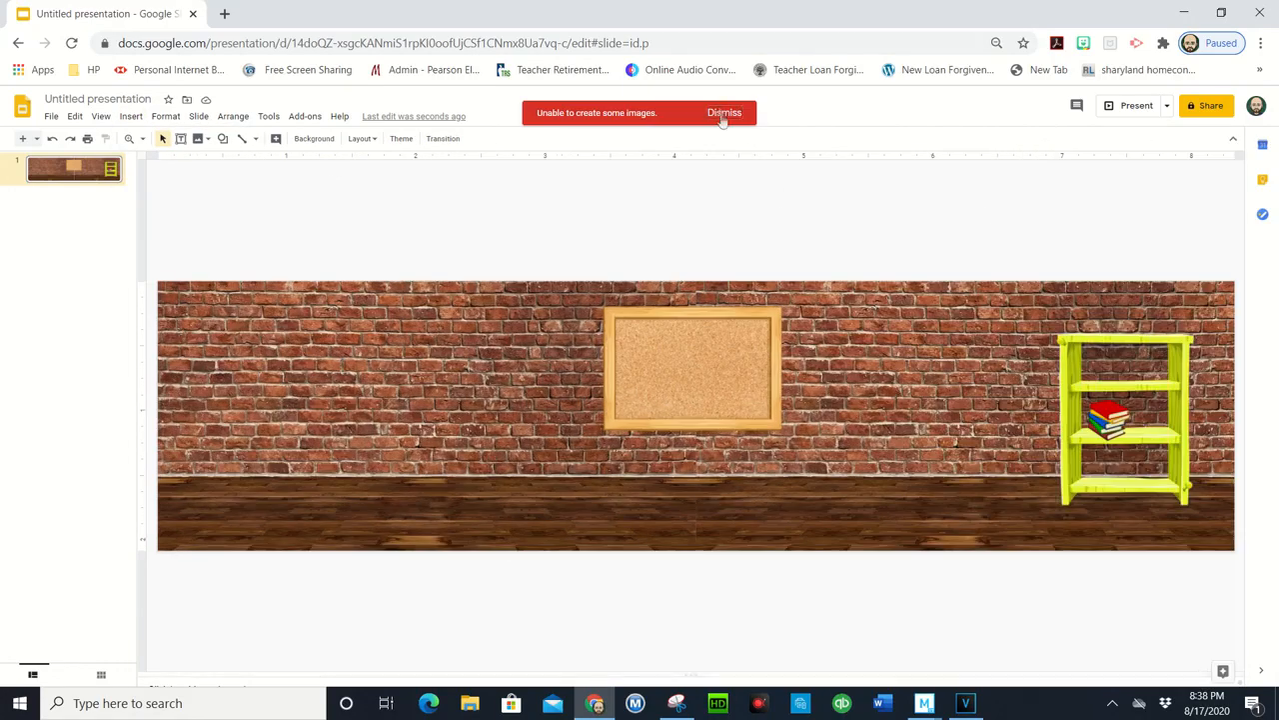
# - Insert the light-blue globe on a dark stand, shrink it and place it on top of the bookshelf
pyautogui.click(131, 116)
pyautogui.click(321, 165)
pyautogui.scroll(-3, 1150, 450)
pyautogui.click(1104, 376)
pyautogui.click(1211, 669)
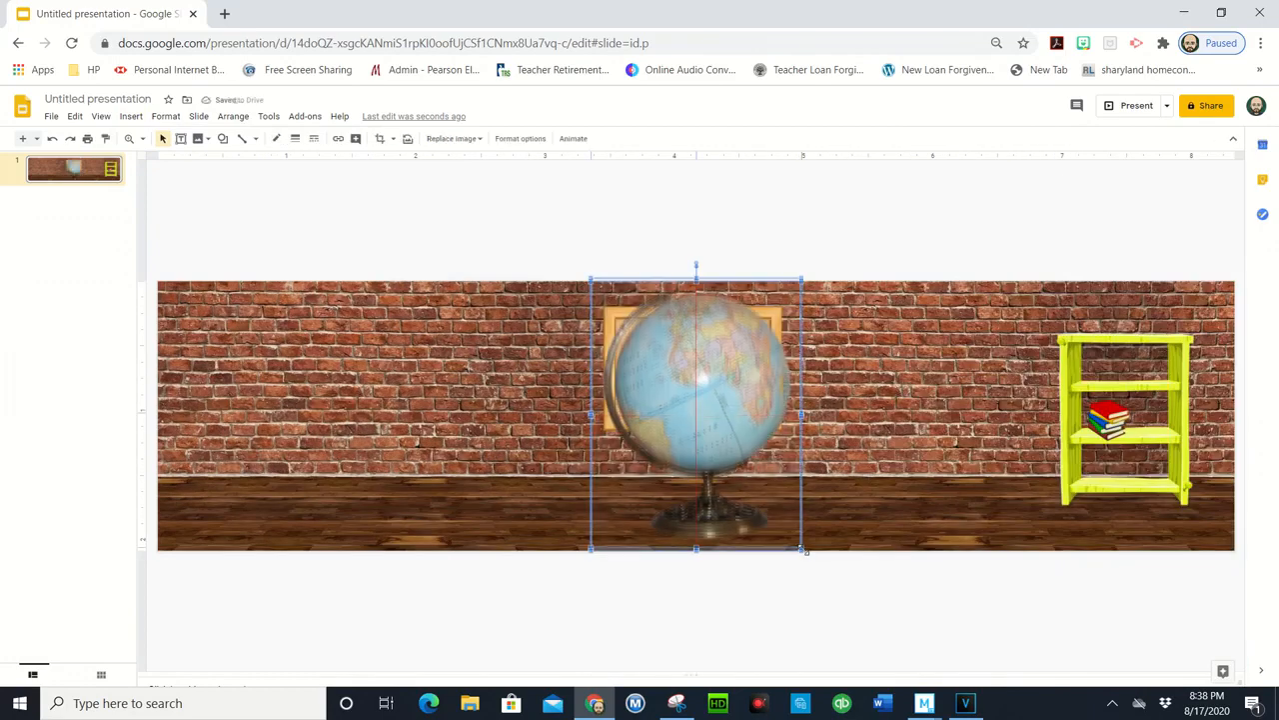
pyautogui.moveTo(651, 341); pyautogui.dragTo(1083, 312)
pyautogui.click(930, 240)
# - Search the web for images of "rug transparent" to insert
pyautogui.click(130, 117)
pyautogui.moveTo(157, 138)
pyautogui.click(291, 164)
pyautogui.click(1107, 144)
pyautogui.moveTo(1102, 145); pyautogui.dragTo(996, 151)
pyautogui.write('rugtransparent')
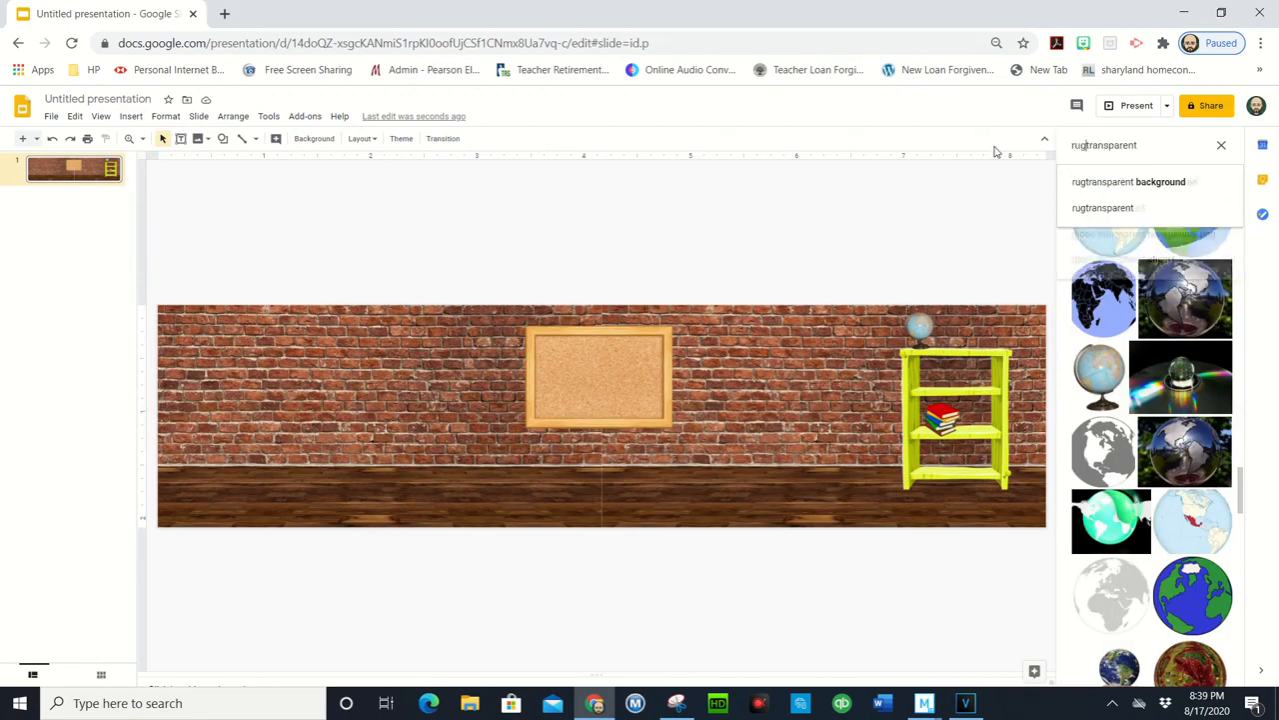
pyautogui.press('Return')
# - Insert the oval dark-red striped rug image and place it on the wood floor below the bulletin board
pyautogui.click(1199, 212)
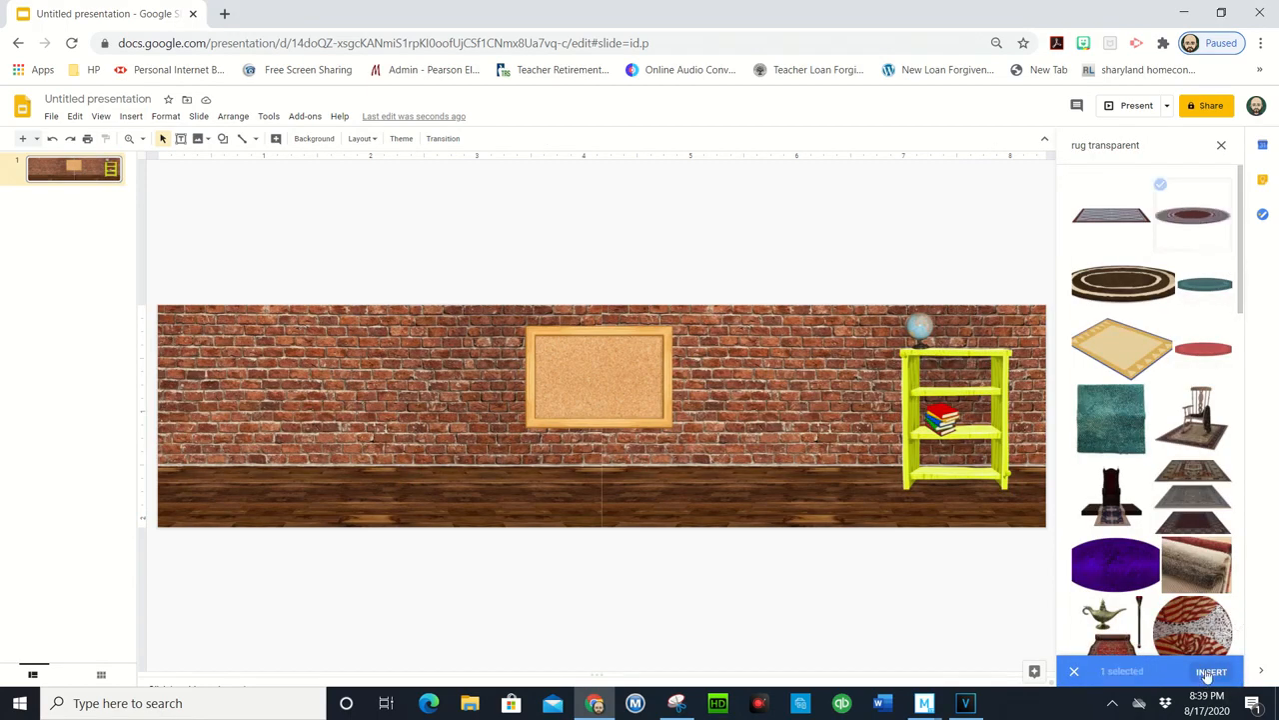
pyautogui.click(1212, 669)
pyautogui.moveTo(703, 480); pyautogui.dragTo(710, 577)
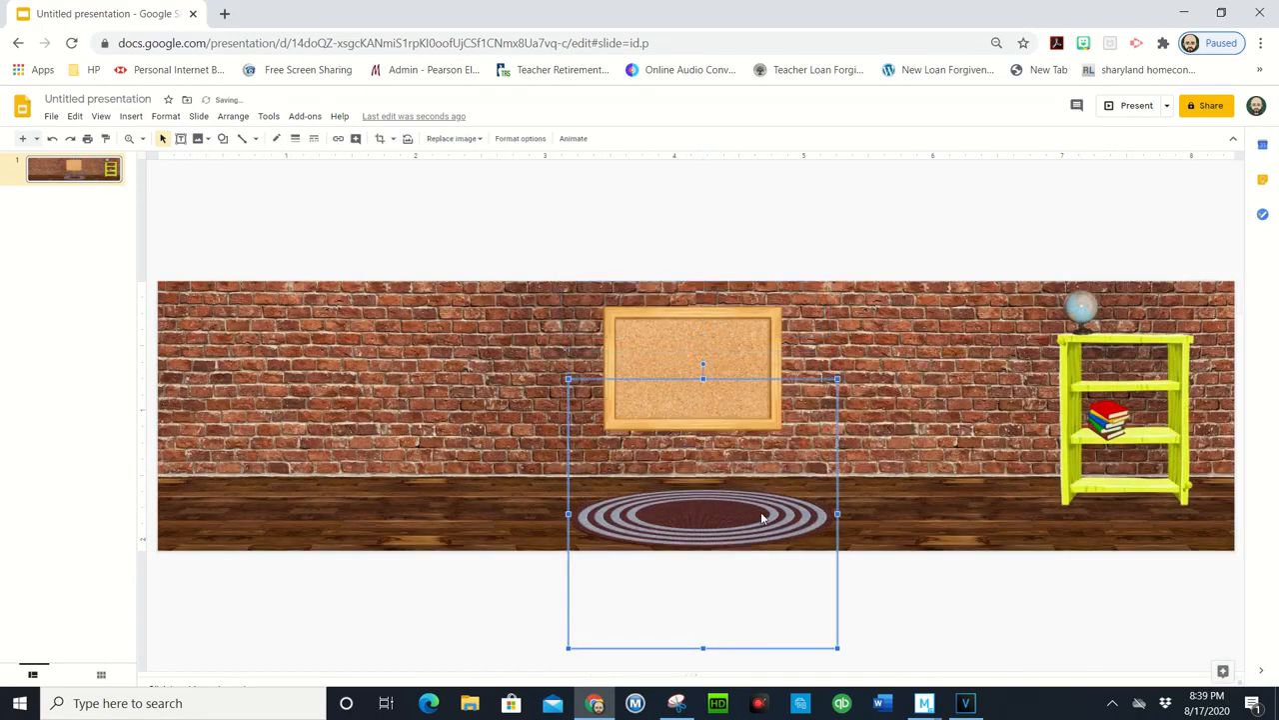
# - Recolor the oval rug to the turquoise color variant
pyautogui.click(520, 139)
pyautogui.click(1095, 508)
pyautogui.click(1098, 277)
pyautogui.click(838, 595)
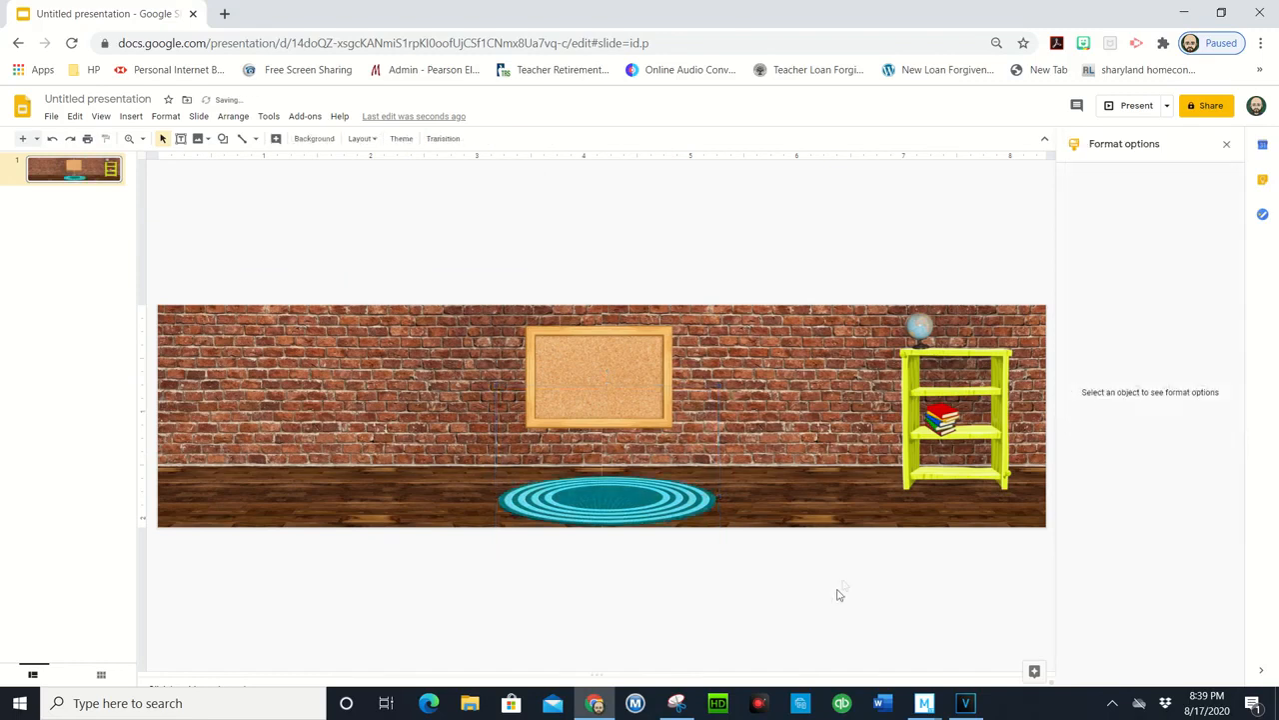
pyautogui.click(131, 117)
pyautogui.click(52, 140)
pyautogui.click(70, 139)
pyautogui.click(70, 138)
pyautogui.click(70, 139)
pyautogui.press('Delete')
# - Add a text box about 1.08 × 0.63 in inside the board's wooden frame with the text "Welcome"
pyautogui.click(131, 117)
pyautogui.click(156, 157)
pyautogui.moveTo(541, 341); pyautogui.dragTo(656, 409)
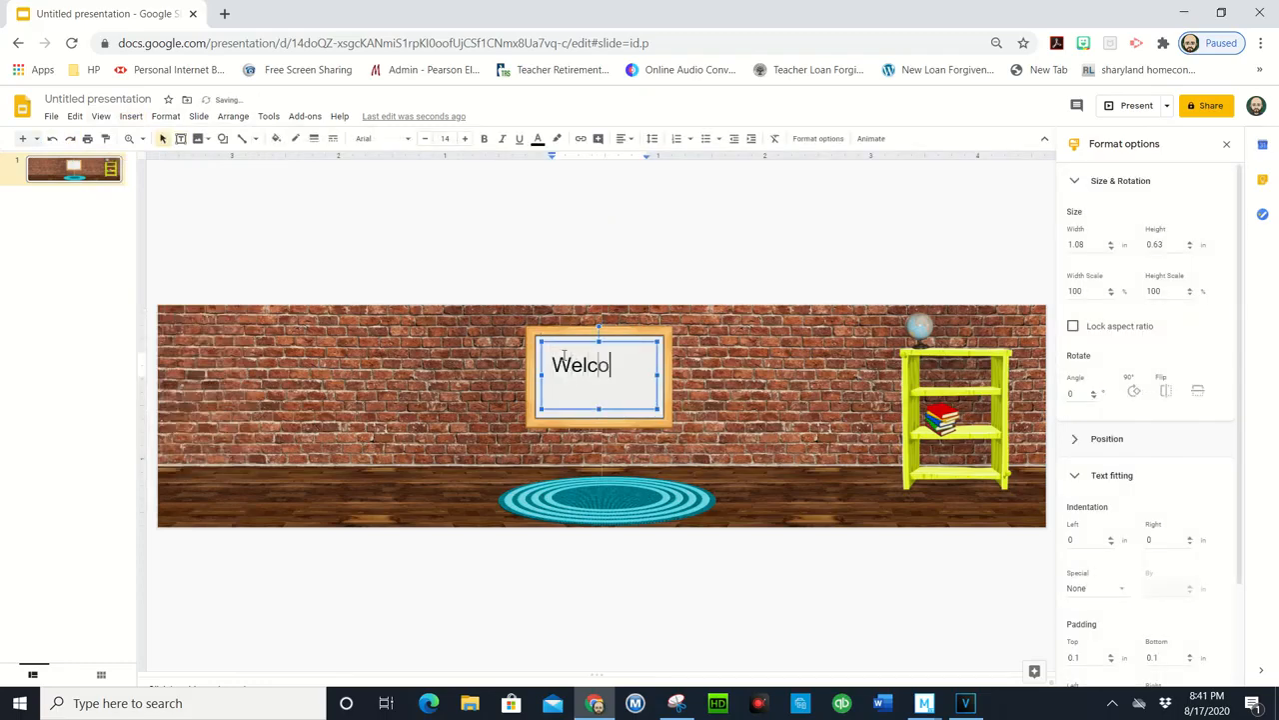
pyautogui.click(773, 246)
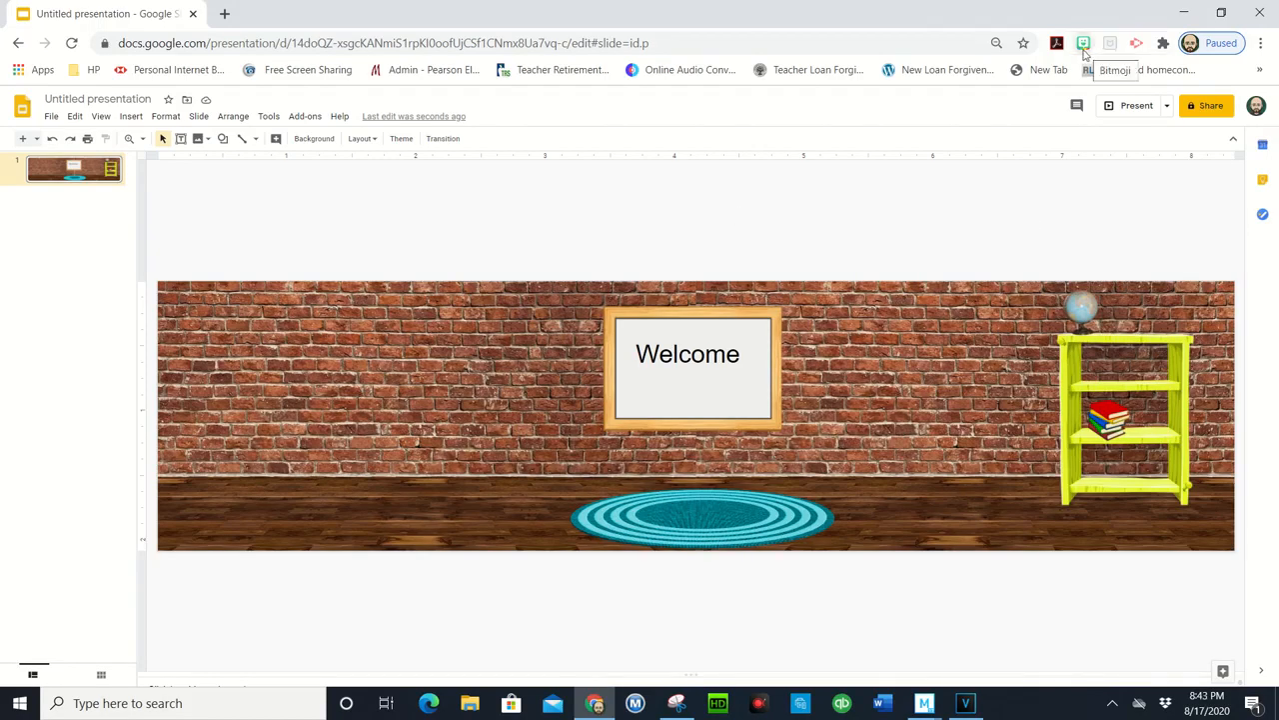
# - Open bitmoji.com in a new browser tab and examine the page down to the Bitmoji for Chrome section
pyautogui.click(236, 14)
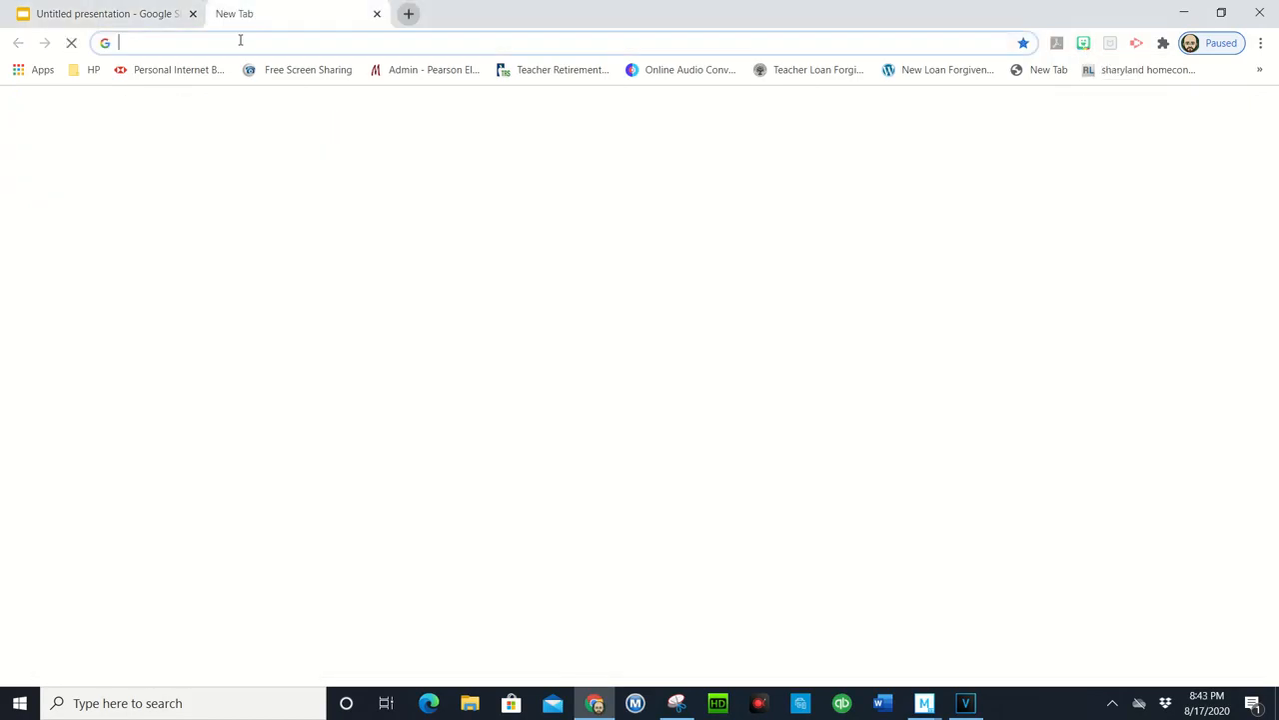
pyautogui.click(246, 43)
pyautogui.write('bitmoji')
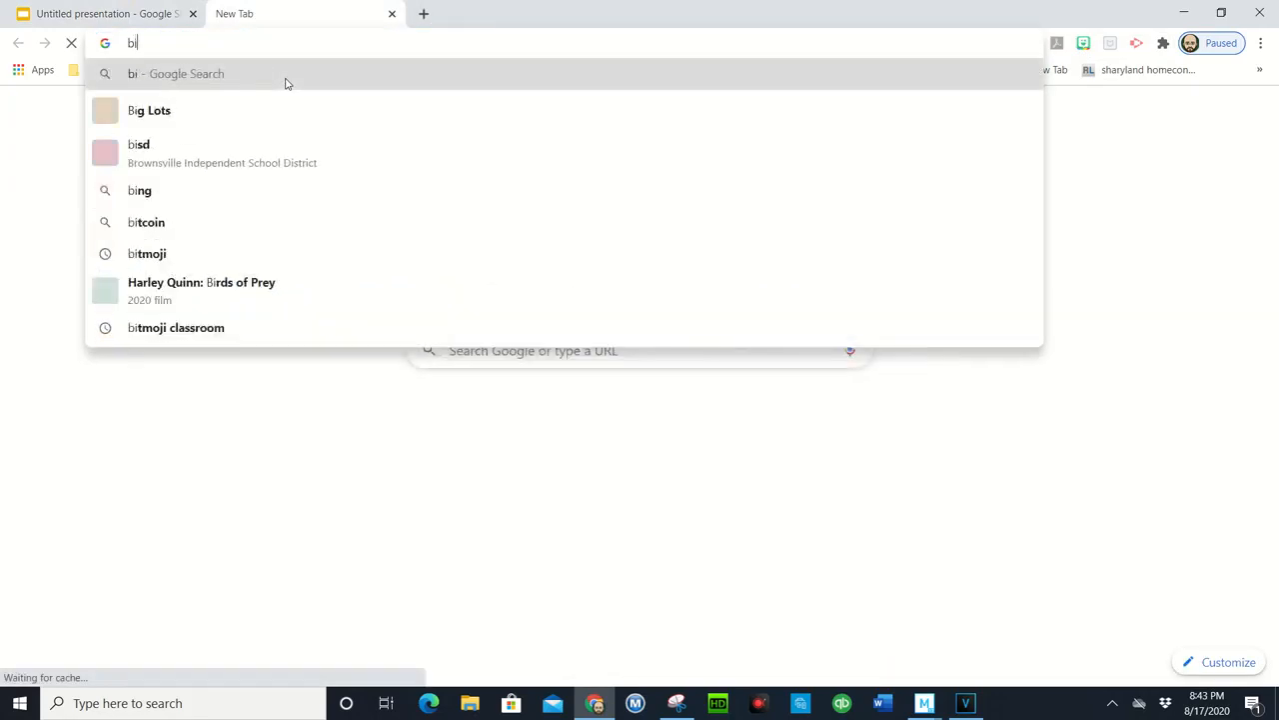
pyautogui.press('Return')
pyautogui.scroll(-4, 1074, 220)
pyautogui.scroll(-14, 1061, 237)
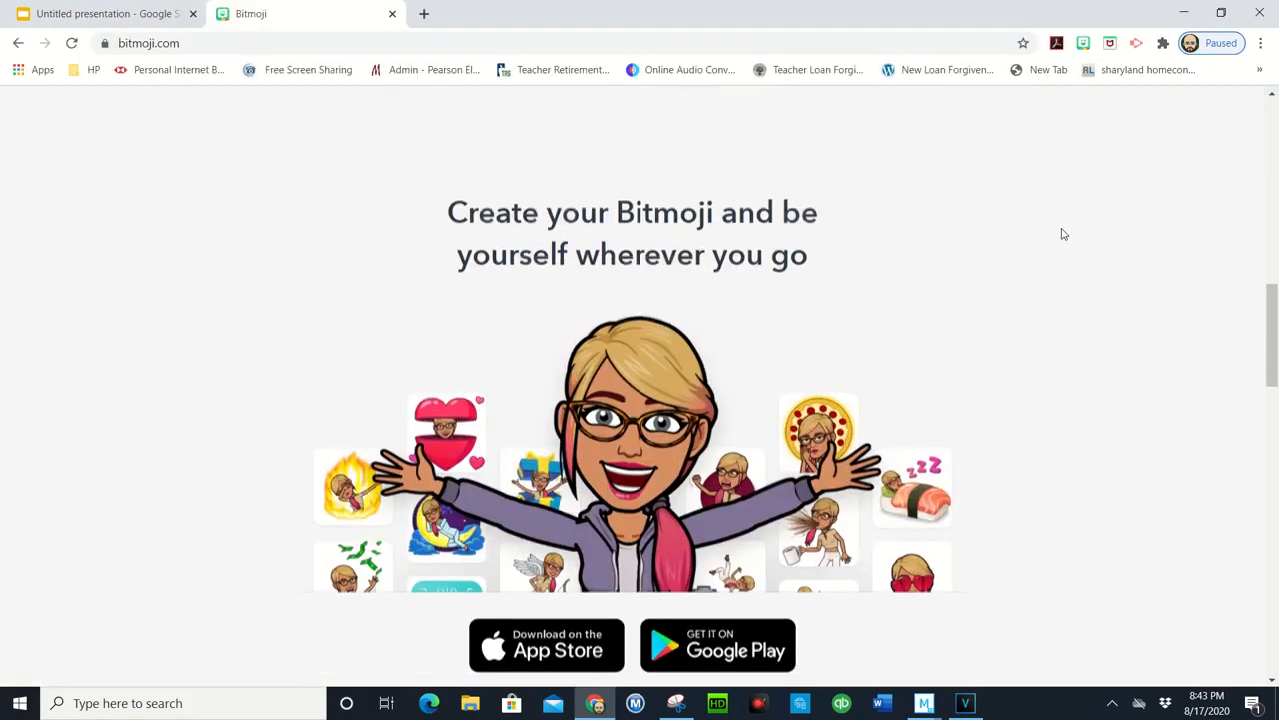
pyautogui.scroll(-7, 1065, 234)
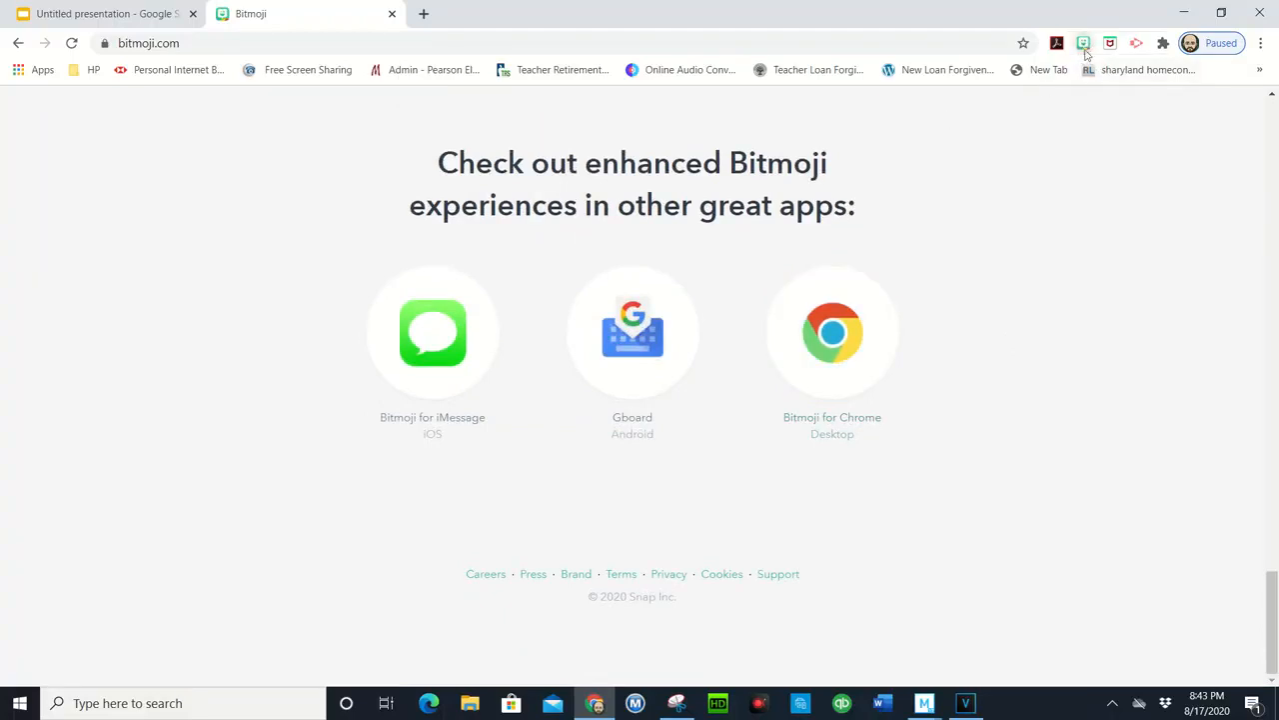
# - Return to the presentation and add the recent Bitmoji with the outstretched hand at the left end of the room
pyautogui.click(150, 14)
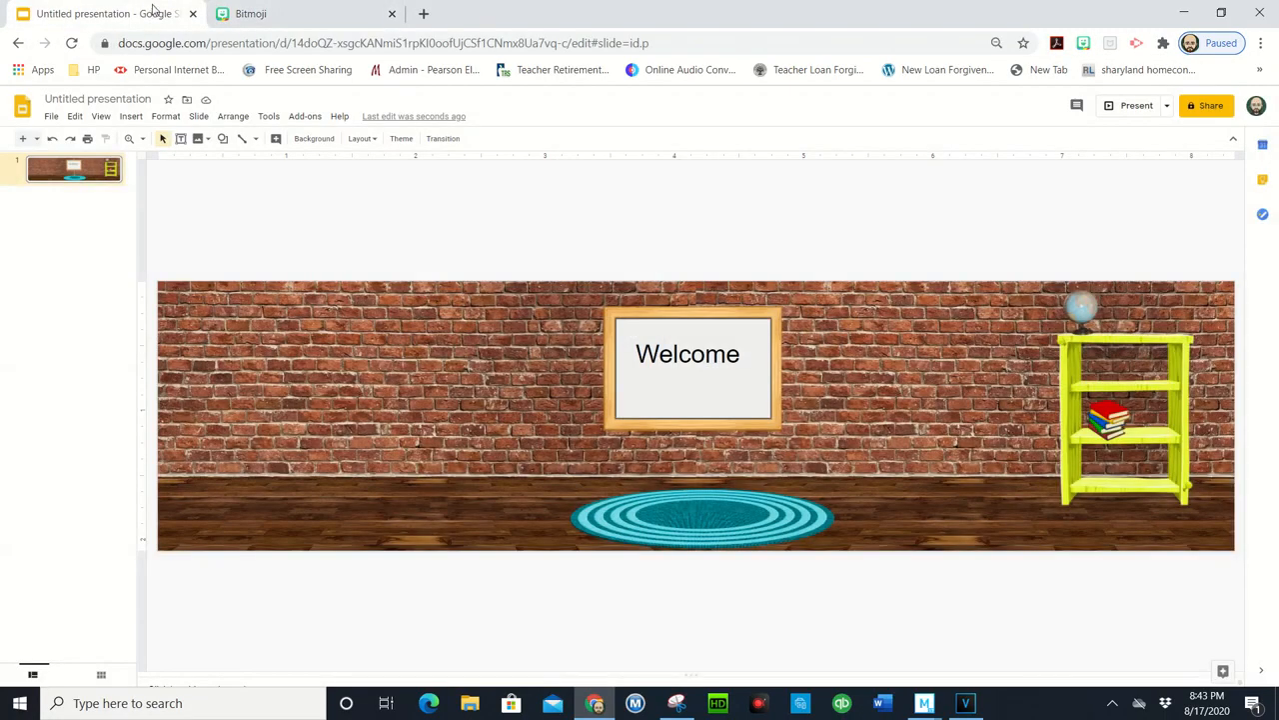
pyautogui.click(1083, 46)
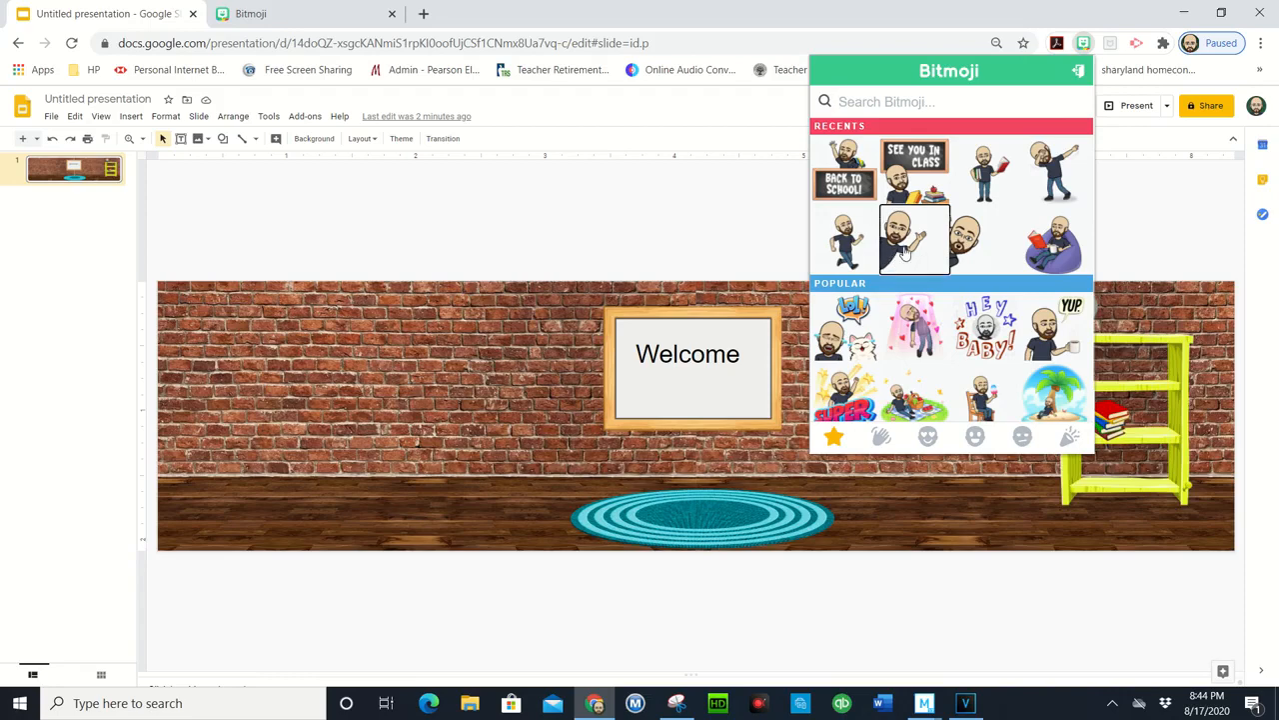
pyautogui.moveTo(902, 238); pyautogui.dragTo(175, 378)
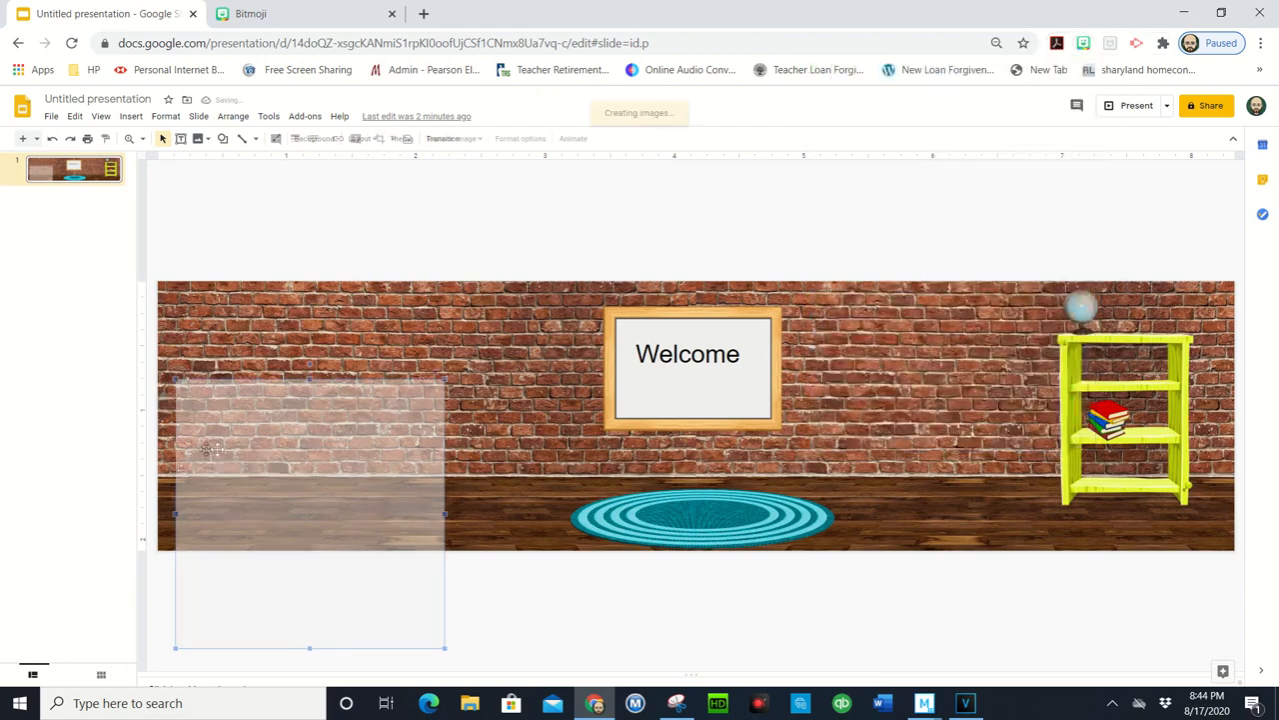